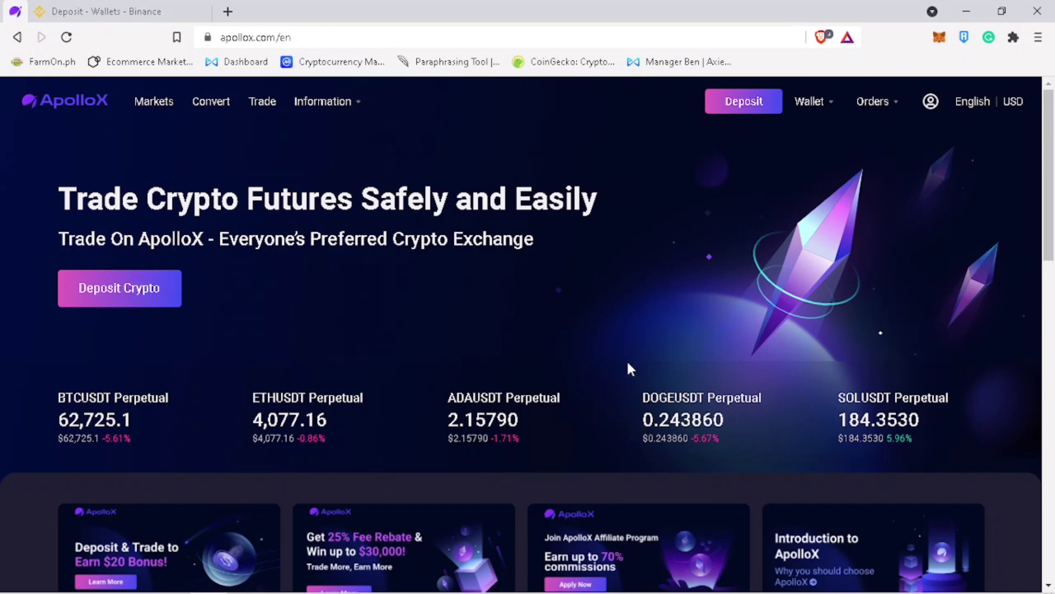
- Open ApolloX's Funding wallet and review the zero-balance coin list
scroll(624, 368, "down", 4)
scroll(620, 379, "down", 5)
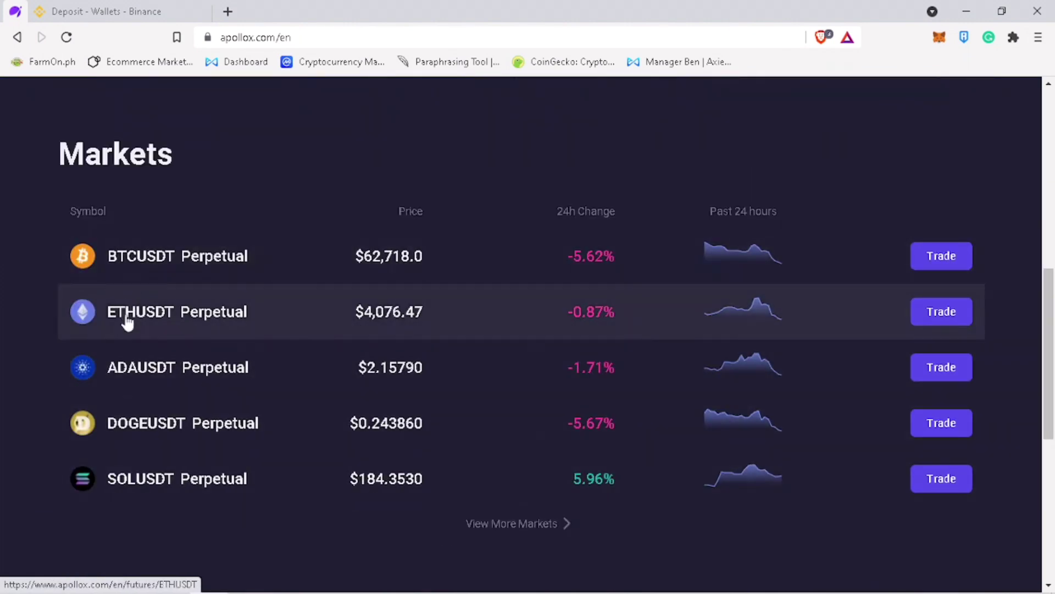
scroll(131, 501, "down", 6)
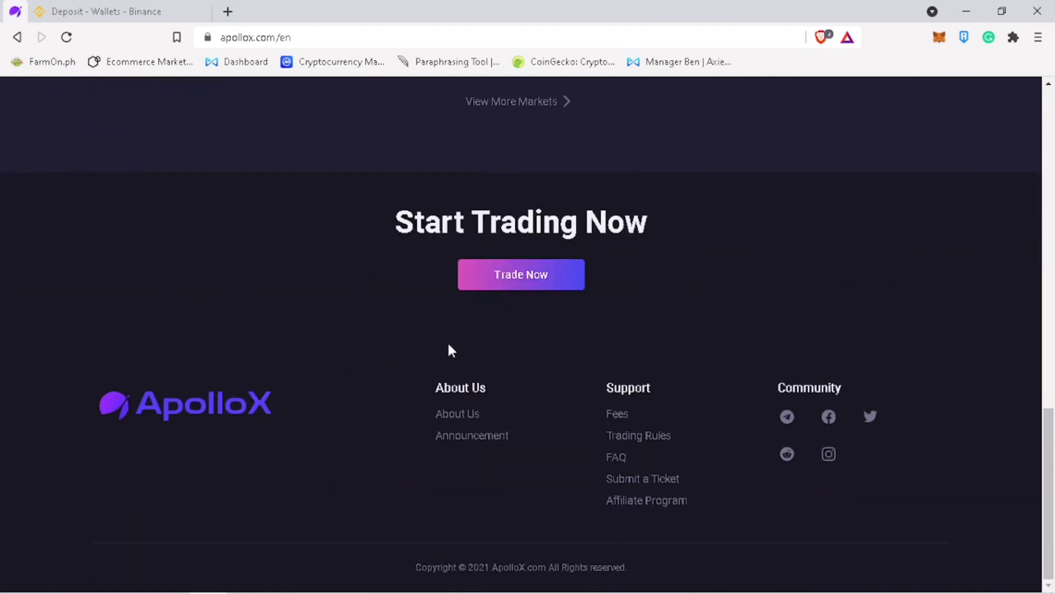
left_click_drag(1050, 495, 1030, 141)
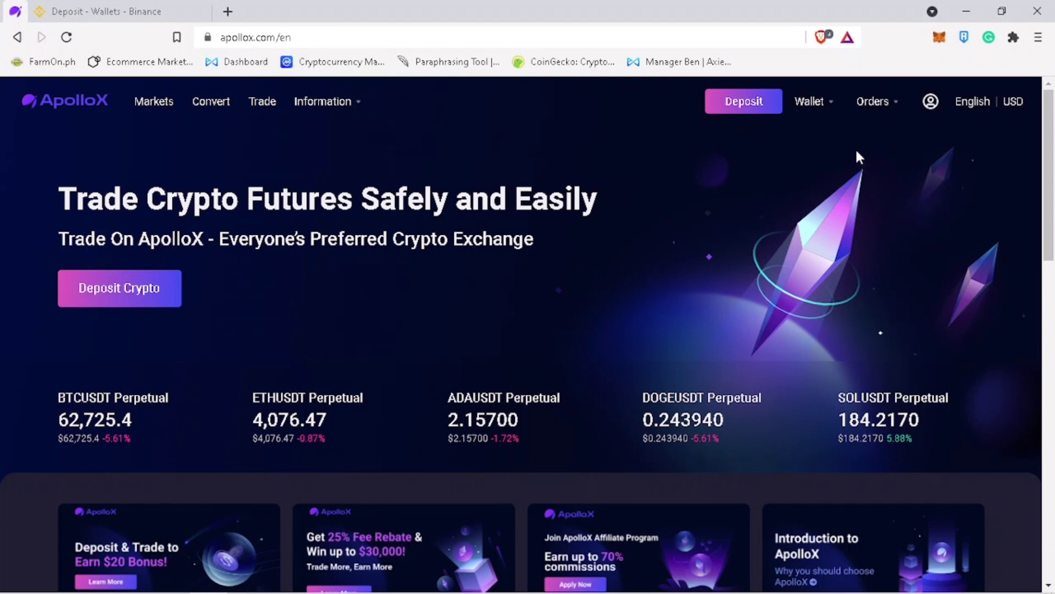
mouse_move(833, 101)
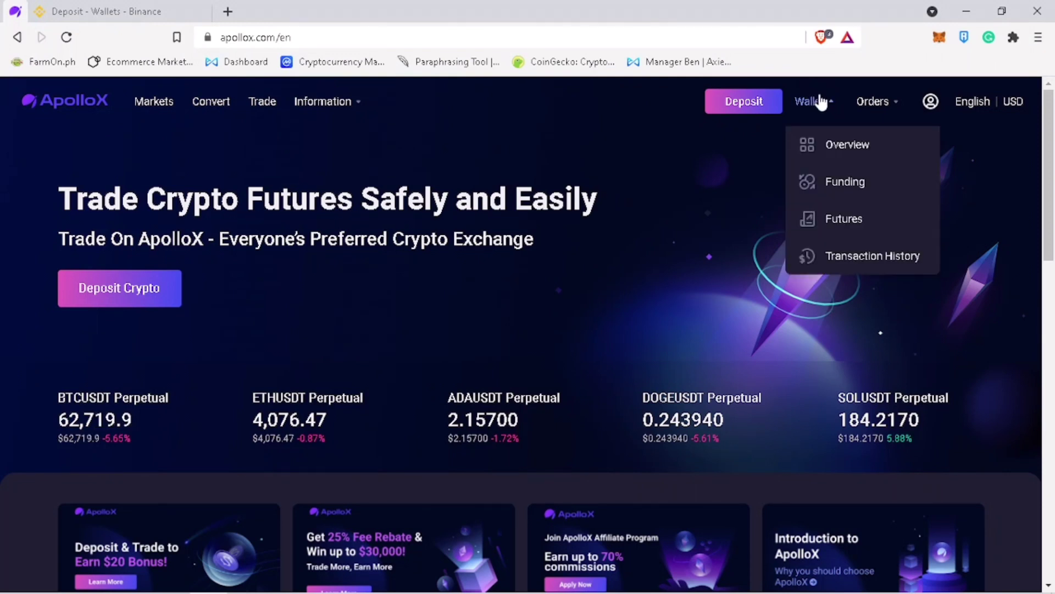
left_click(837, 184)
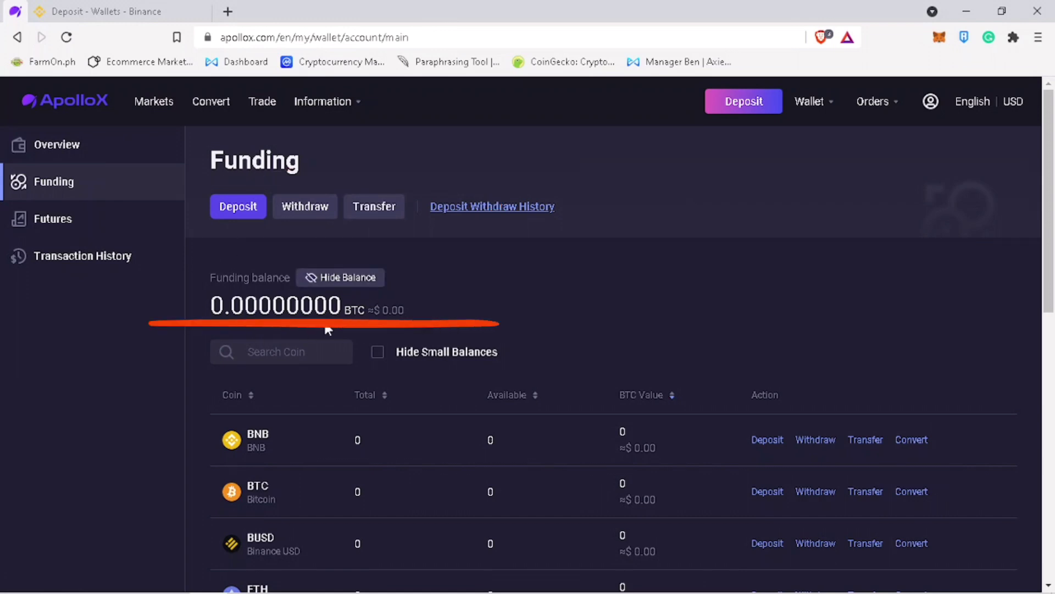
scroll(975, 278, "down", 5)
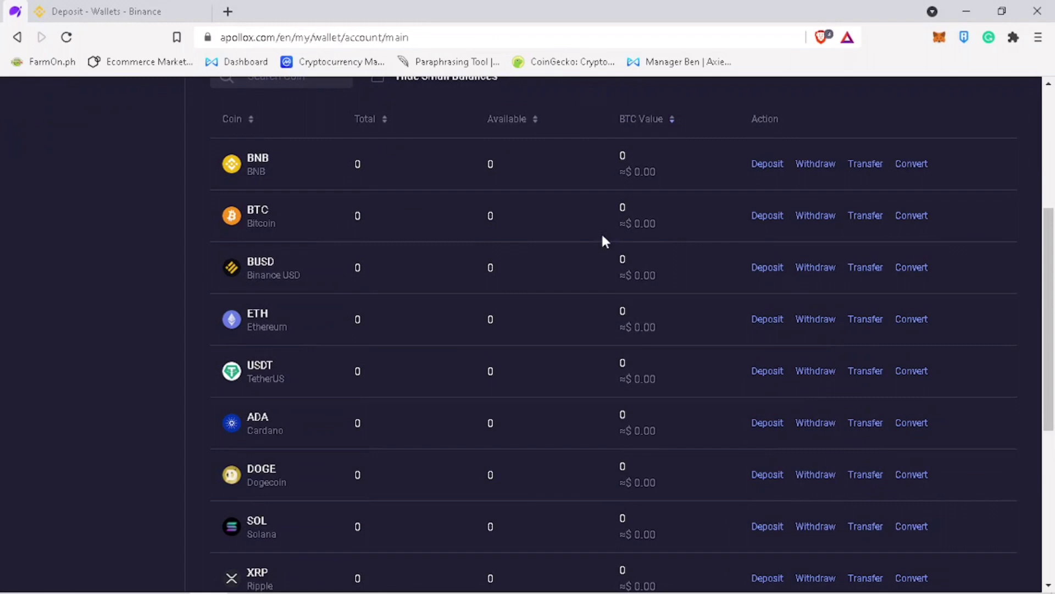
scroll(255, 253, "up", 5)
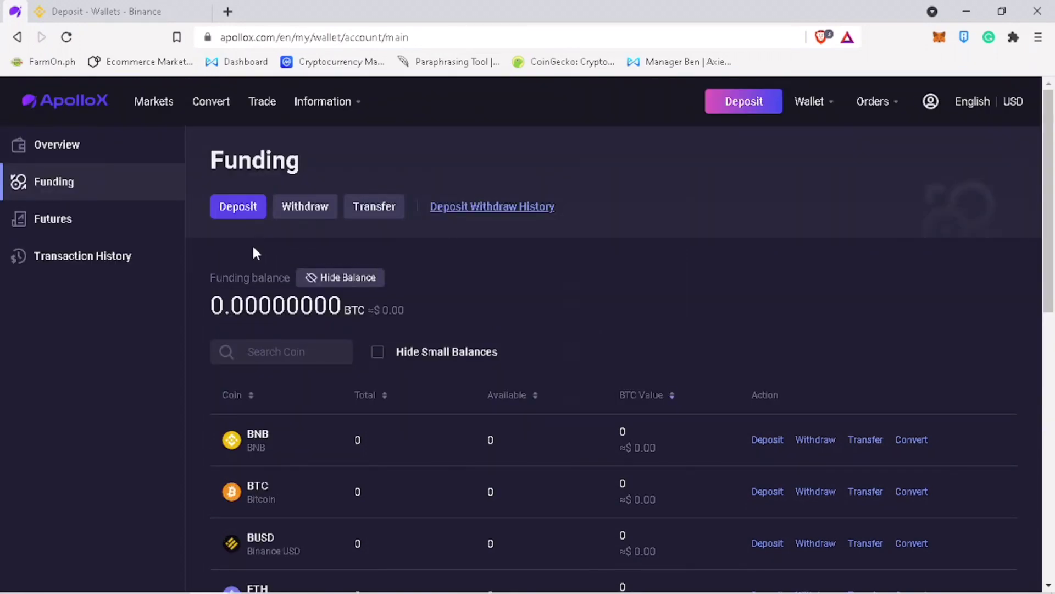
- Start a USDT deposit on Binance Smart Chain (BEP20) and generate its deposit address
left_click(248, 215)
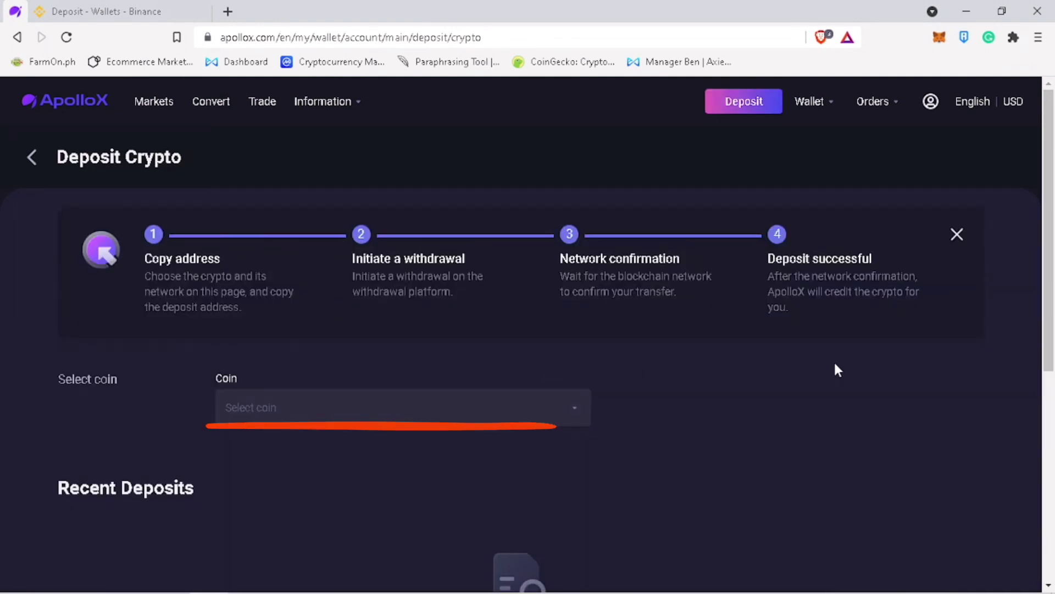
left_click(403, 407)
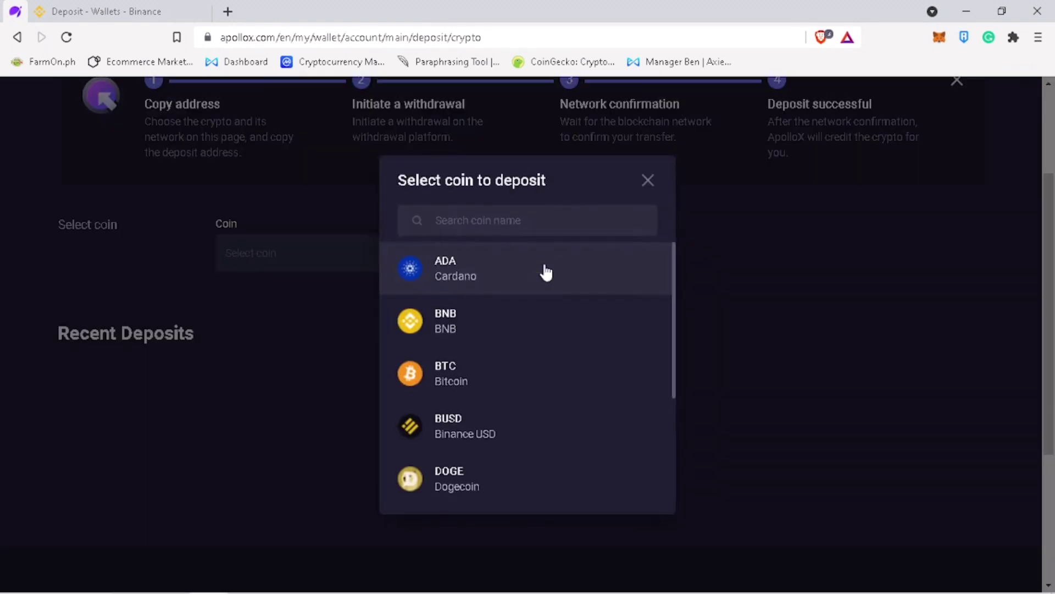
scroll(530, 383, "down", 3)
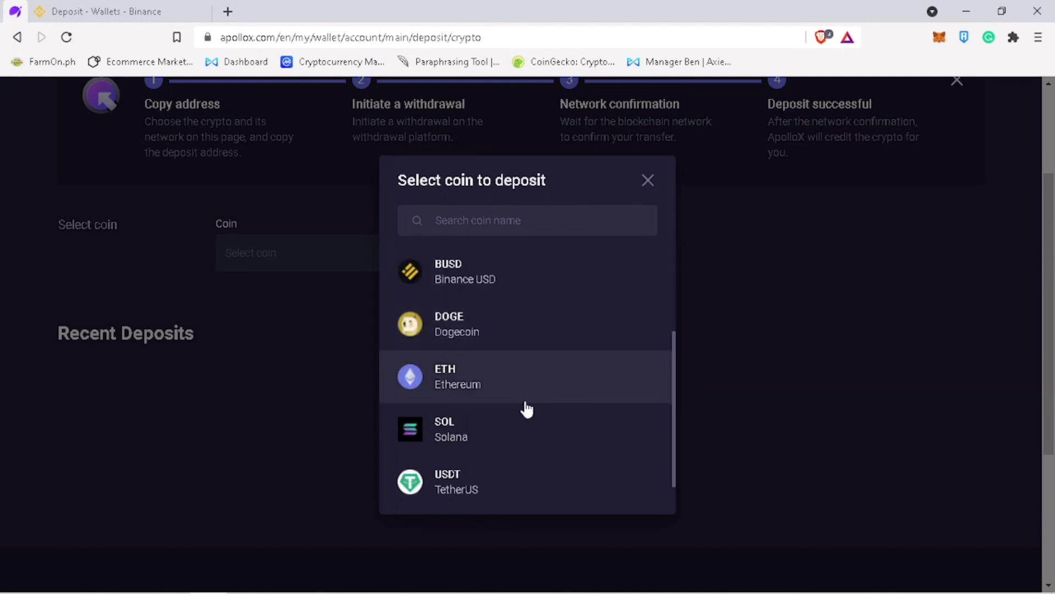
left_click(496, 489)
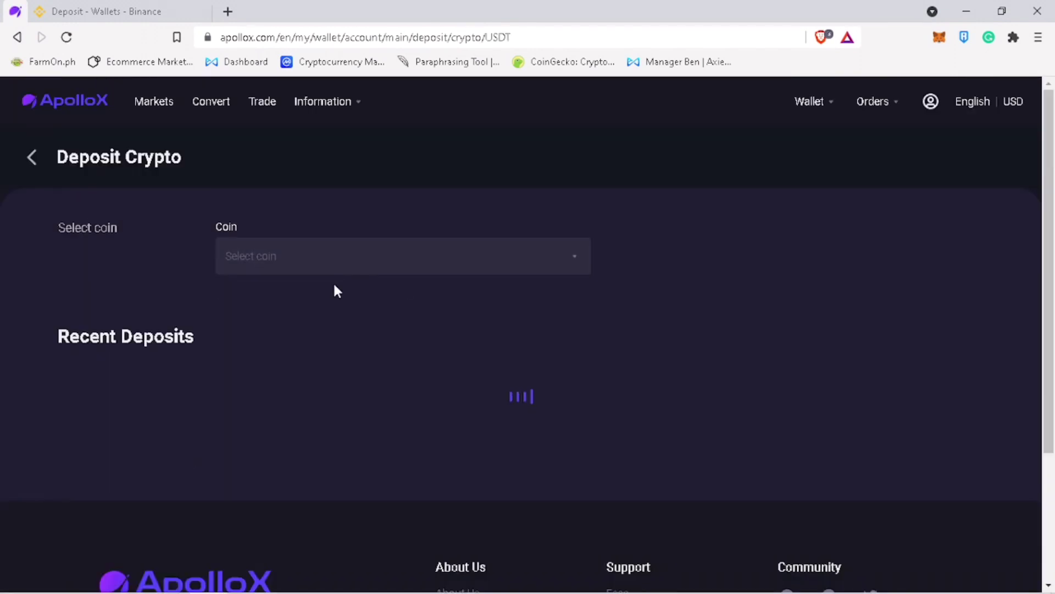
scroll(622, 380, "down", 3)
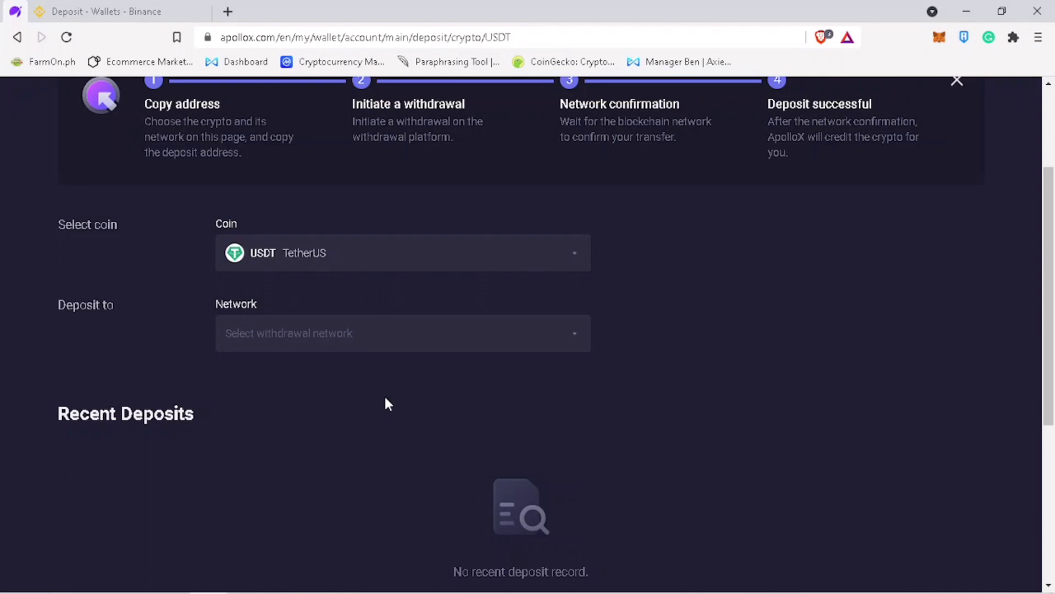
left_click(388, 350)
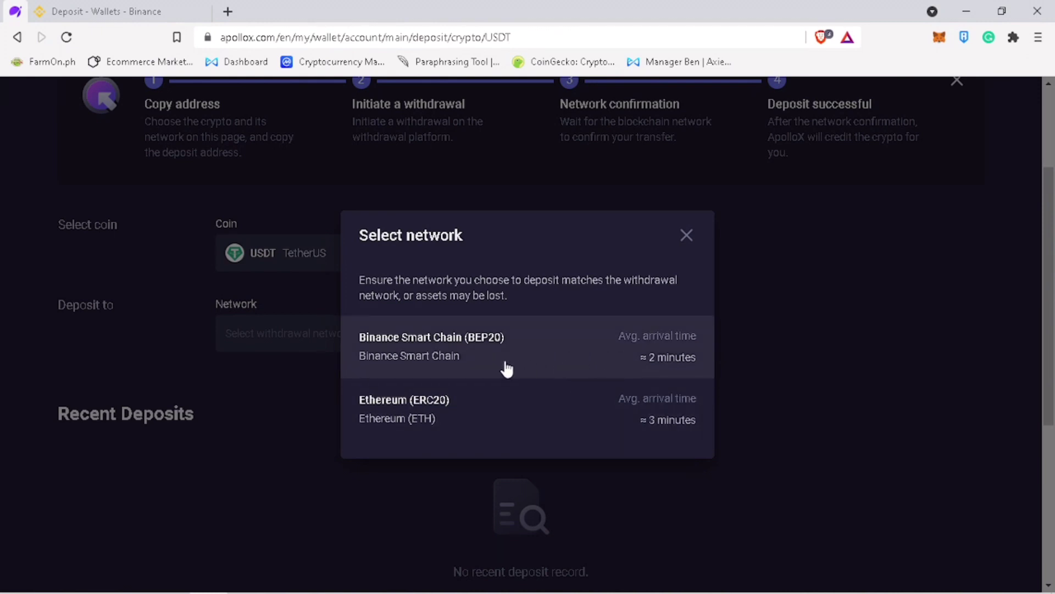
left_click(635, 365)
scroll(636, 369, "down", 2)
scroll(638, 373, "up", 1)
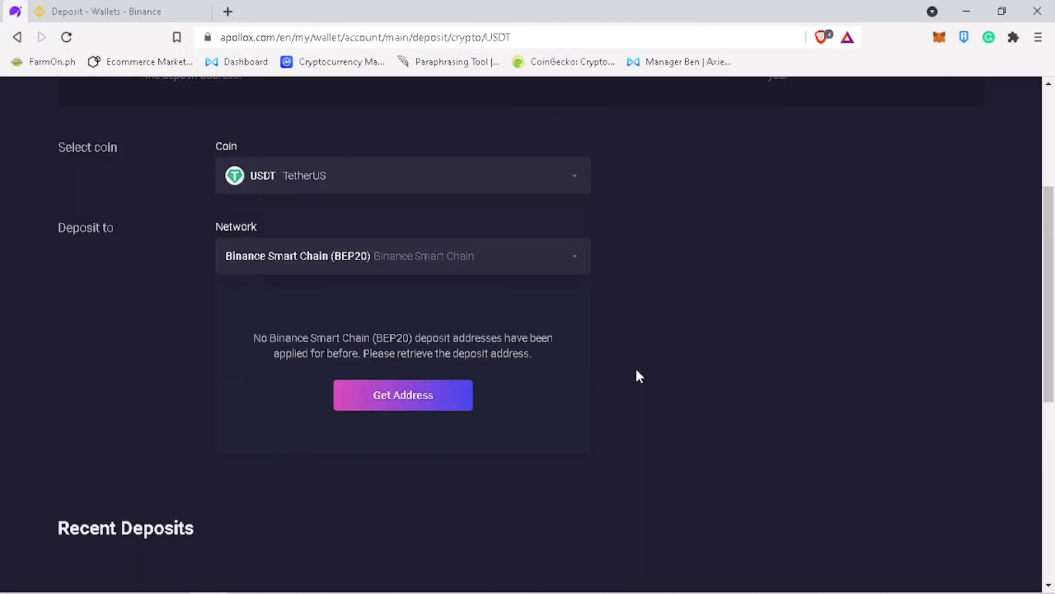
left_click(405, 400)
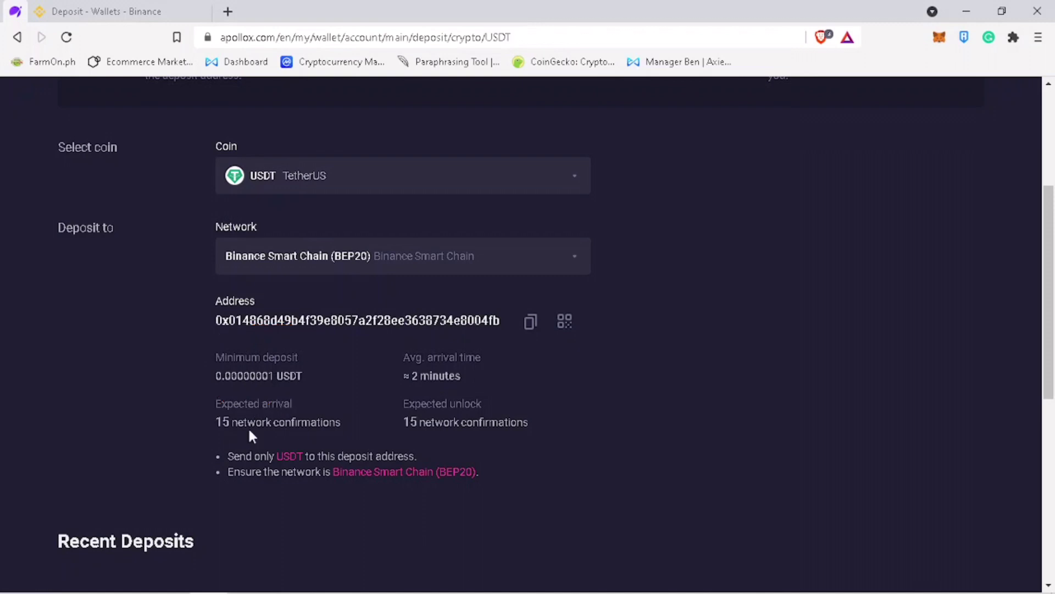
- Copy the USDT deposit address and paste it into Binance's USDT withdrawal form
left_click(531, 323)
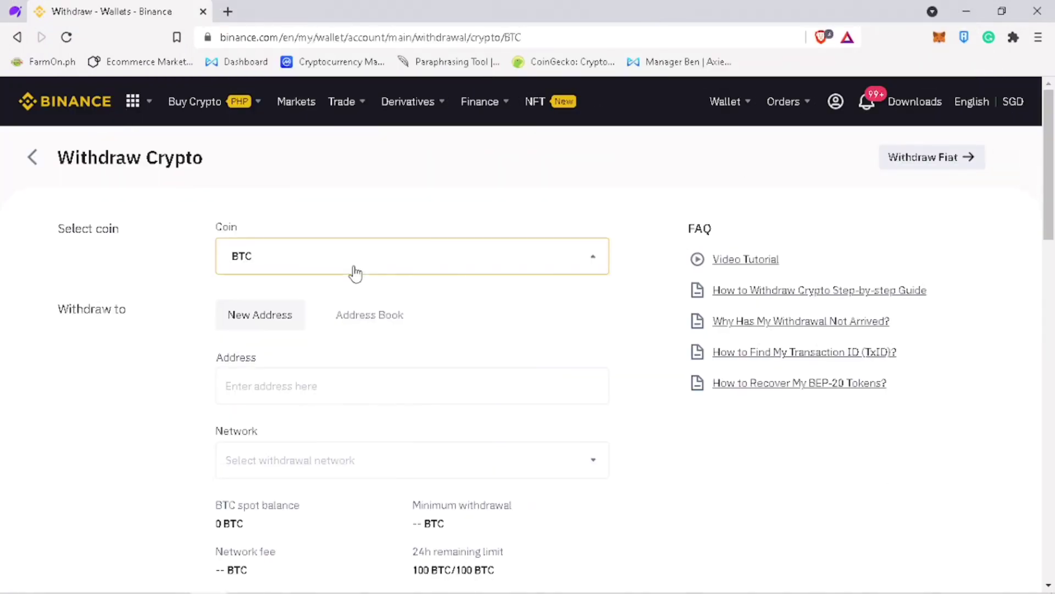
left_click(355, 273)
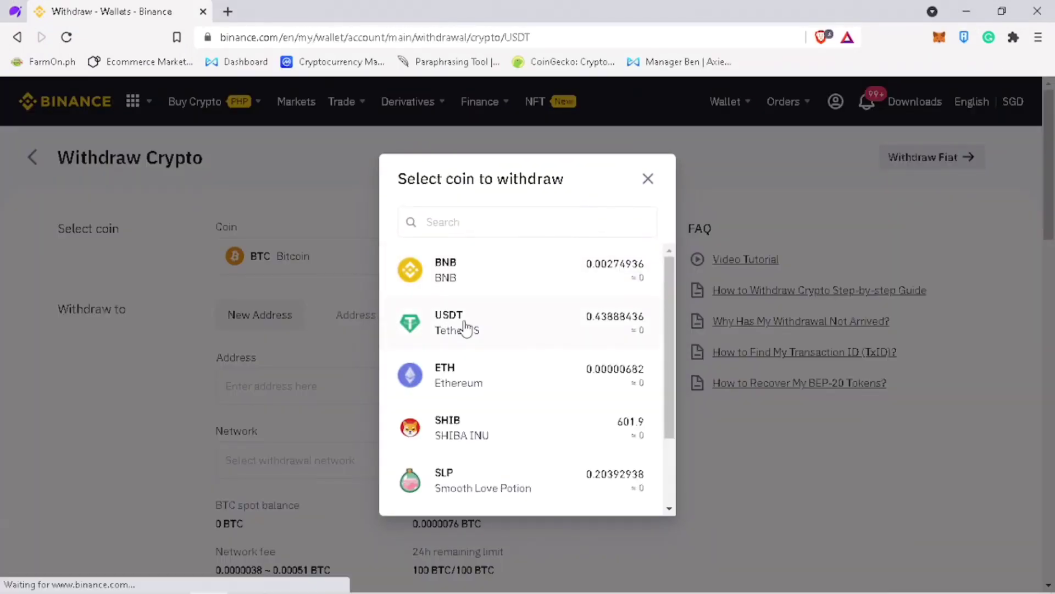
left_click(463, 328)
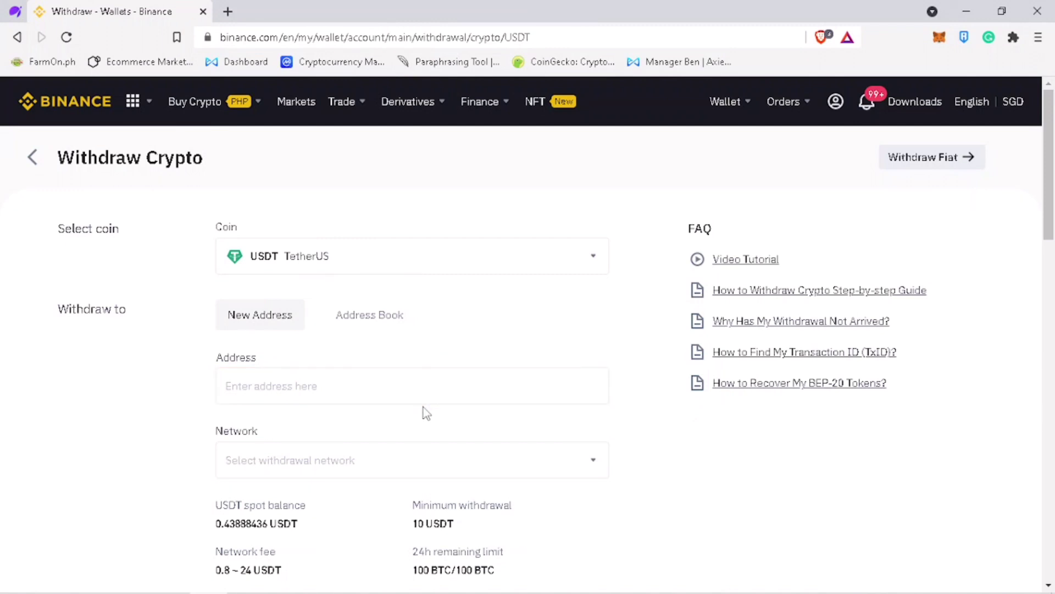
right_click(284, 382)
left_click(339, 250)
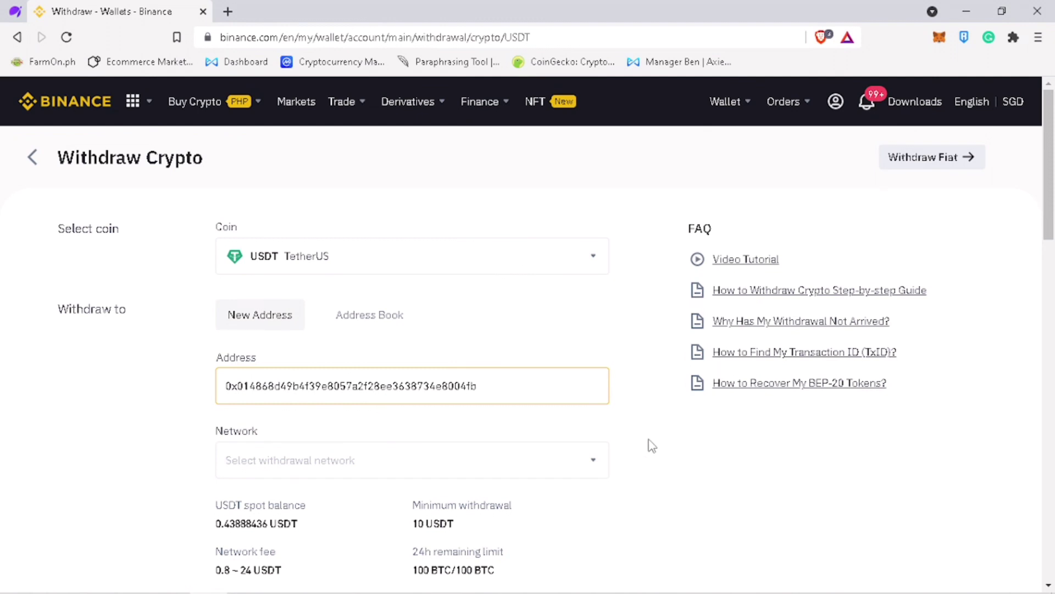
- Choose the BSC network and enter a withdrawal amount of 100
scroll(650, 443, "down", 3)
left_click(485, 311)
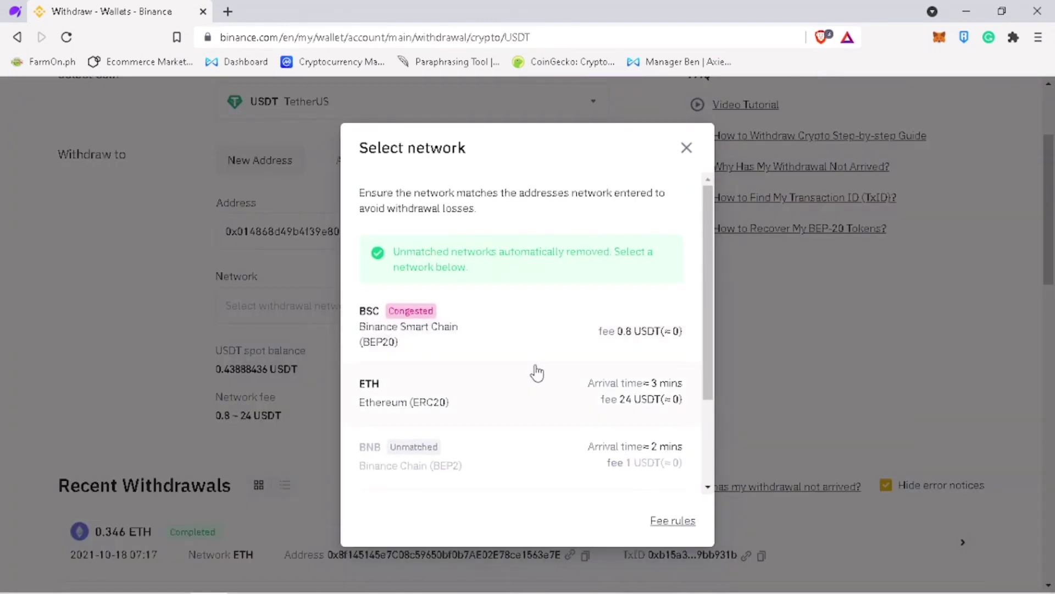
left_click(453, 355)
left_click(344, 384)
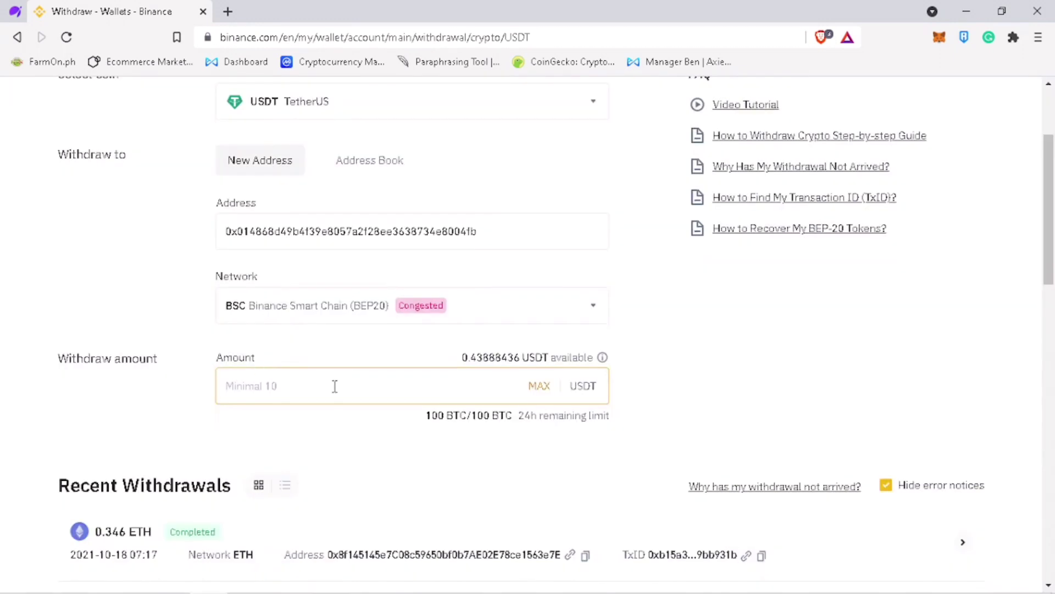
type("100")
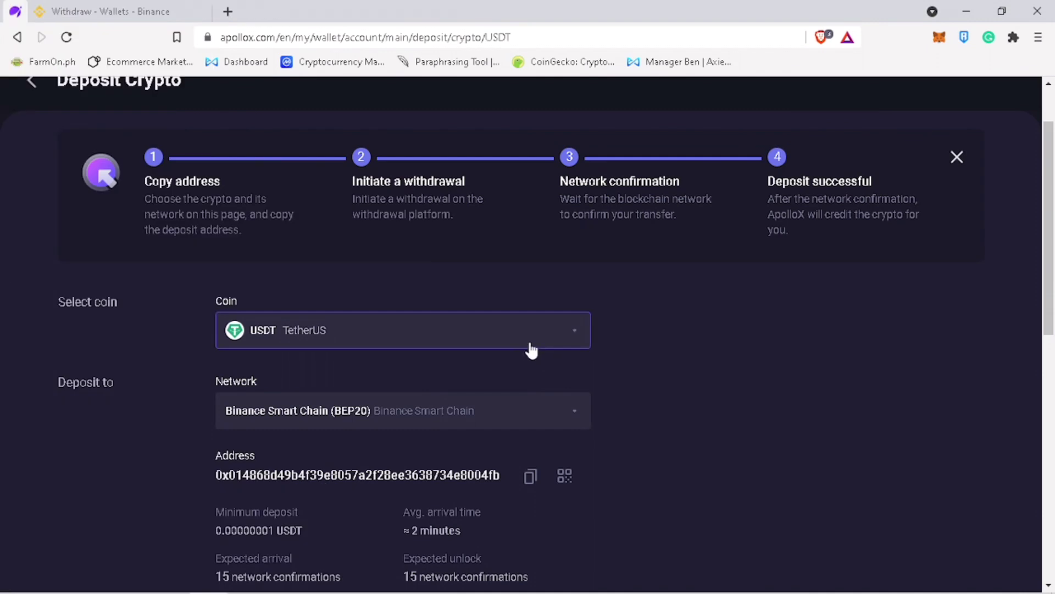
- Switch the ApolloX deposit to ETH on Binance Smart Chain (BEP20) and generate its address
left_click(528, 347)
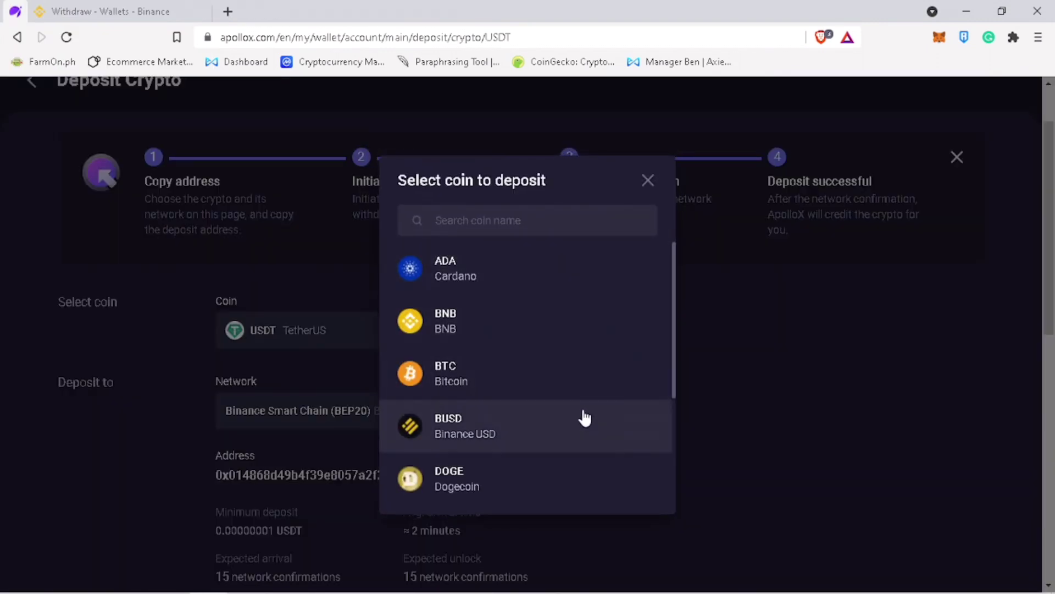
scroll(581, 420, "down", 3)
scroll(569, 396, "down", 1)
left_click(570, 336)
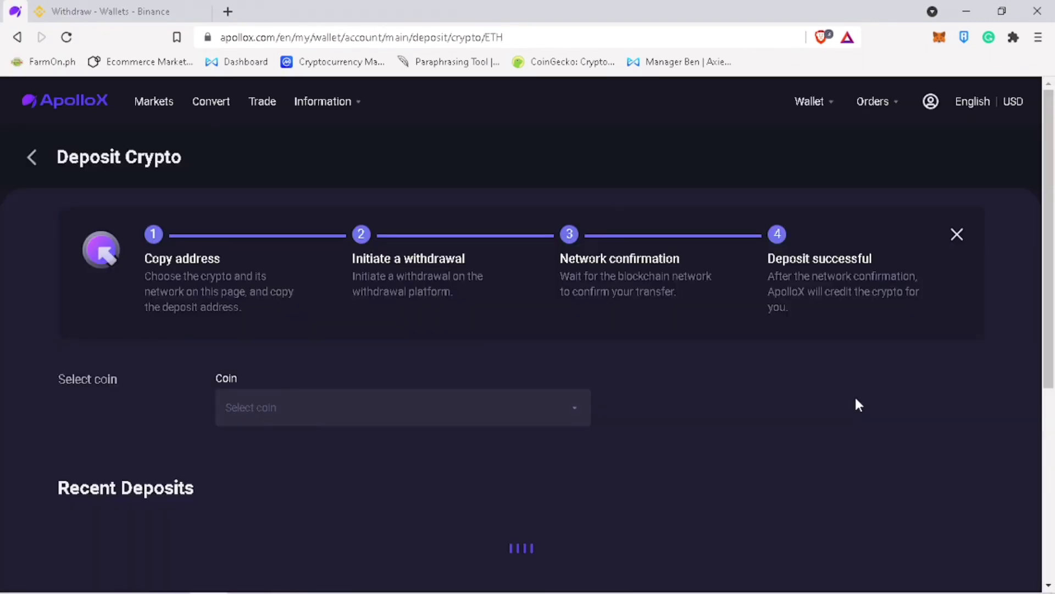
scroll(857, 404, "down", 1)
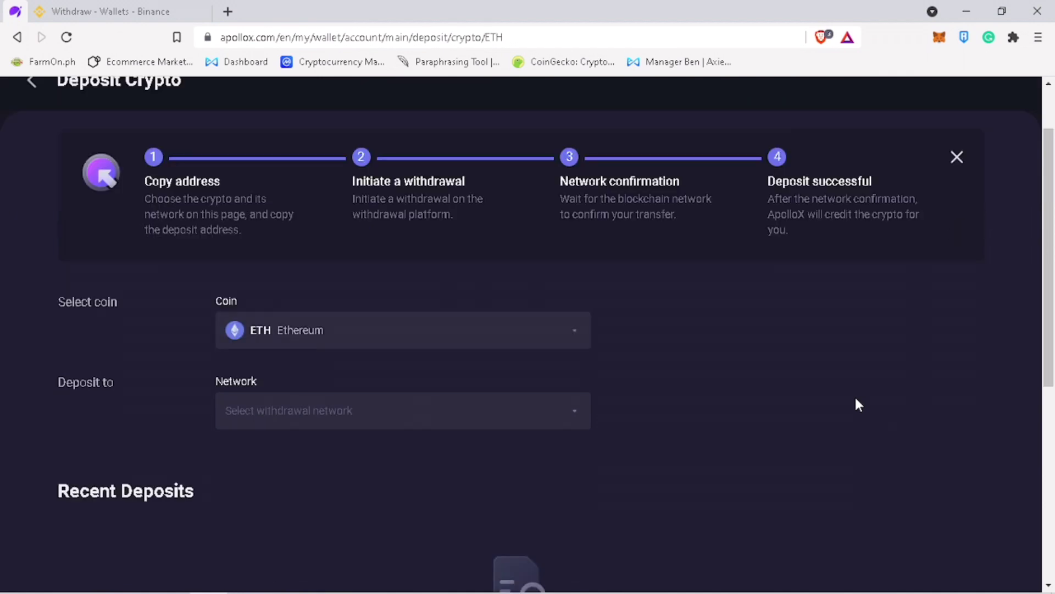
left_click(542, 418)
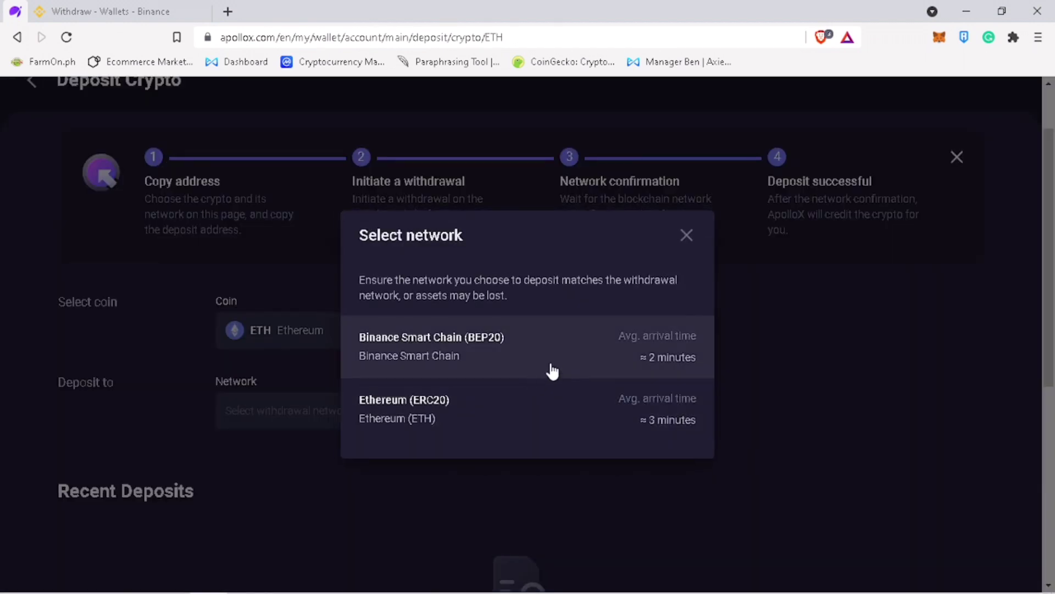
left_click(466, 370)
scroll(709, 467, "down", 2)
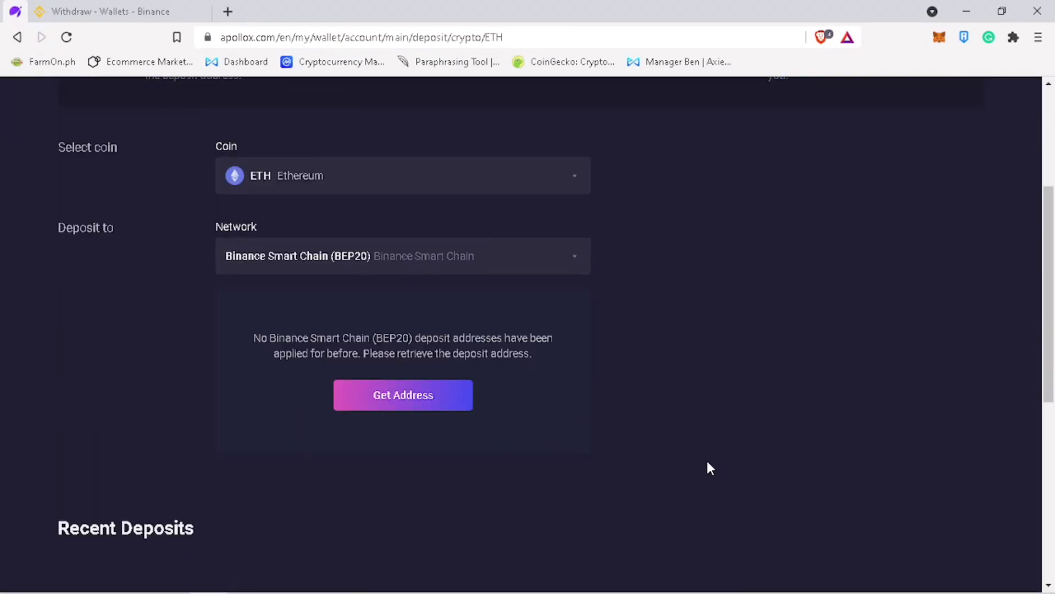
left_click(407, 396)
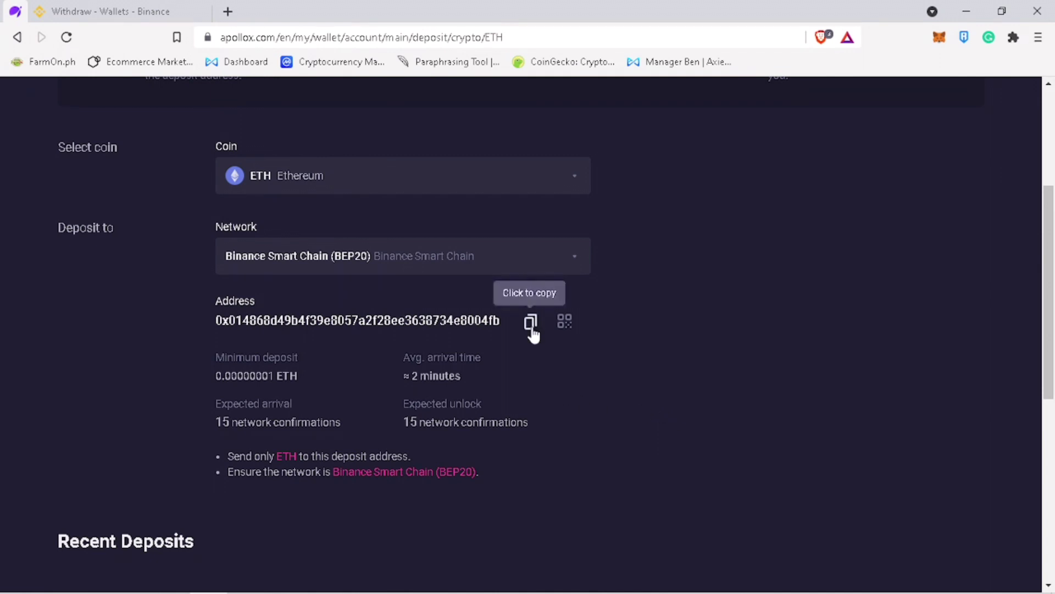
- Copy the ETH deposit address and paste it into Binance's ETH withdrawal form
left_click(531, 323)
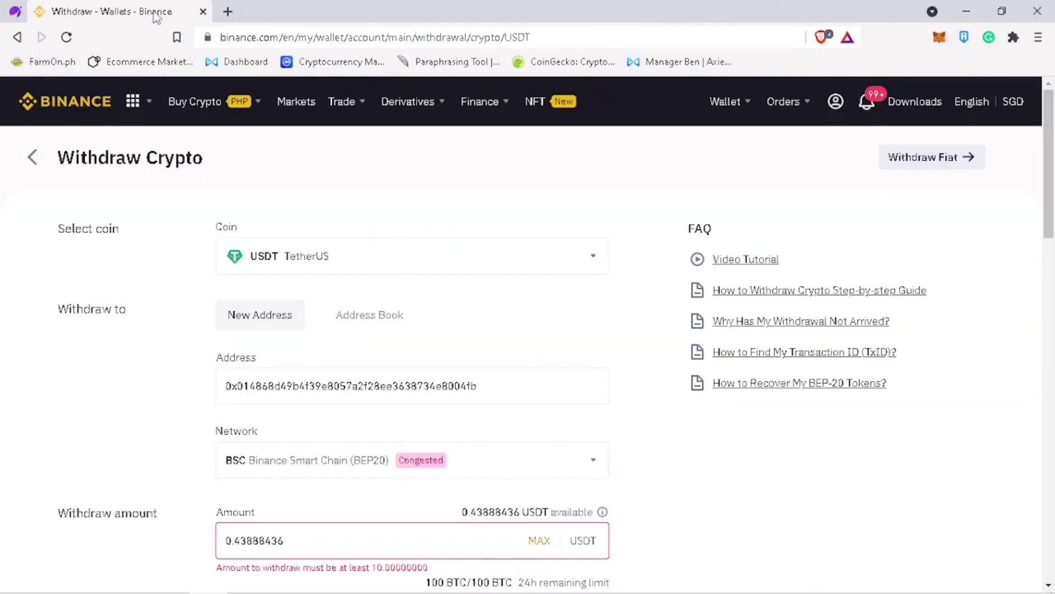
left_click(391, 271)
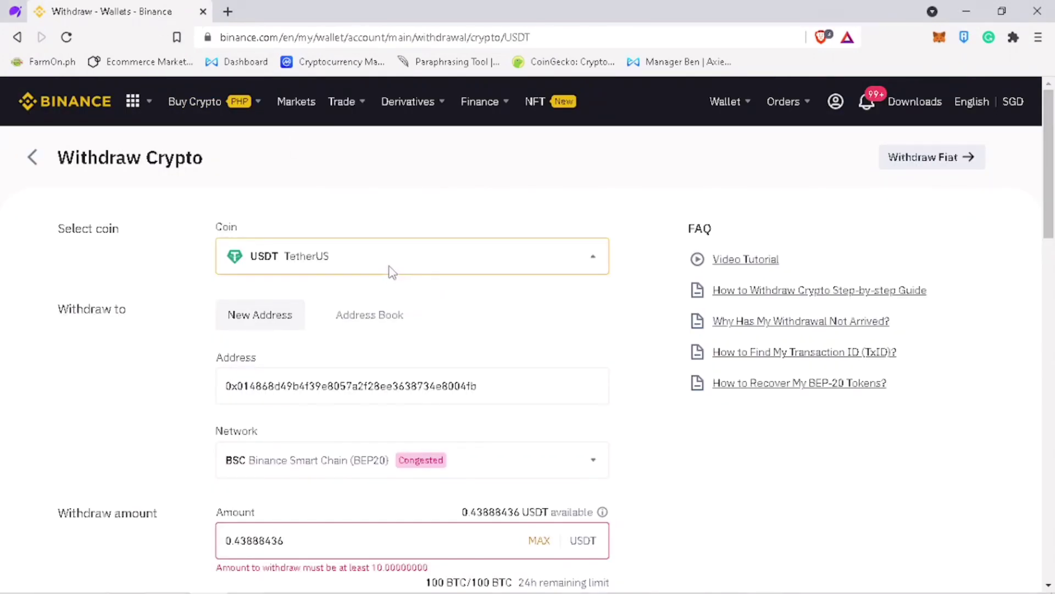
left_click(501, 382)
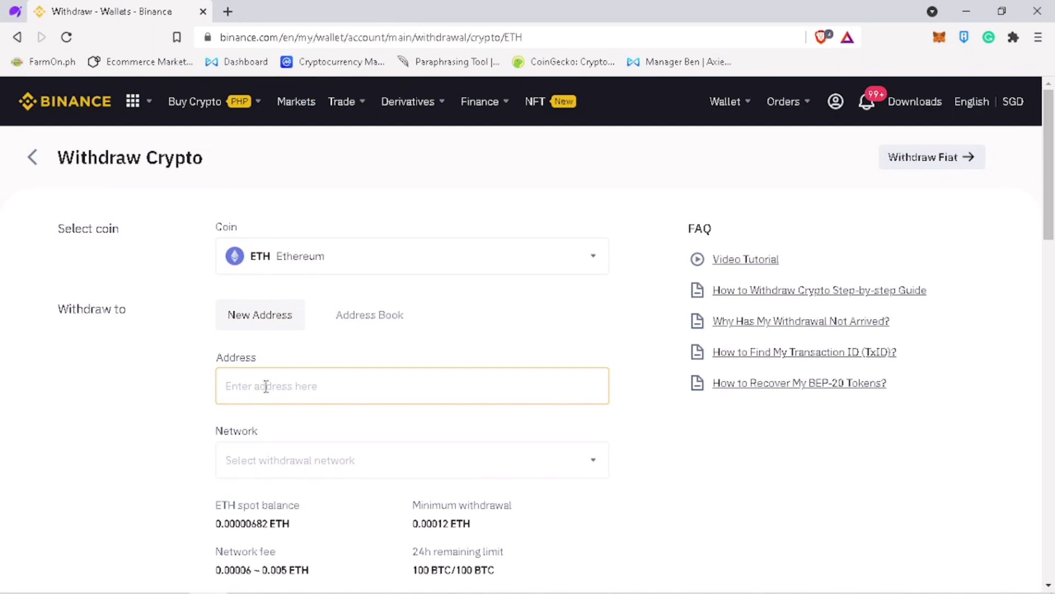
right_click(265, 387)
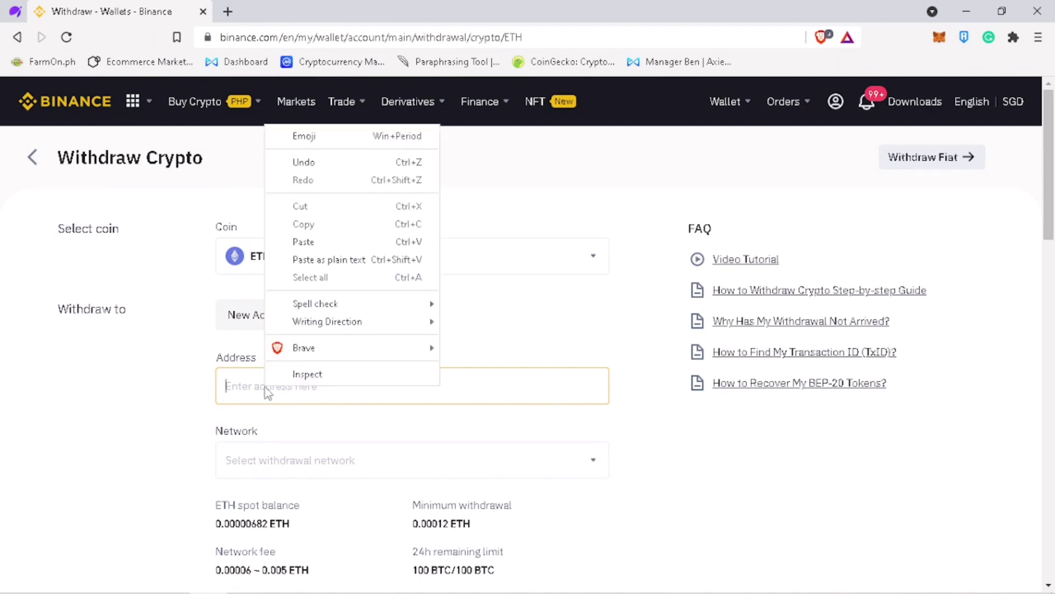
left_click(305, 240)
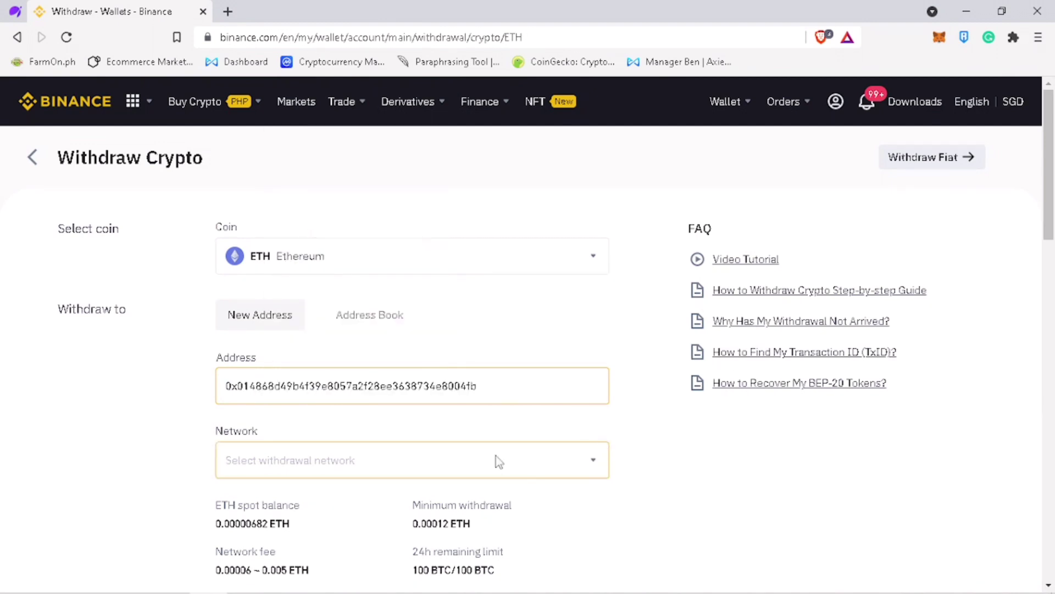
- Set the ETH withdrawal network to BSC with an amount of 1
left_click(422, 463)
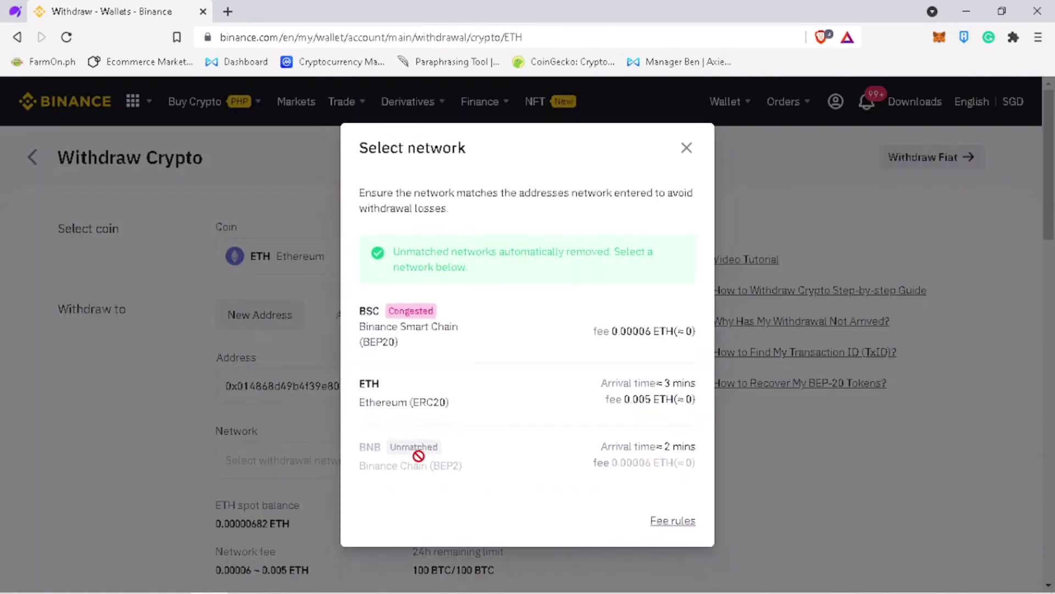
left_click(513, 345)
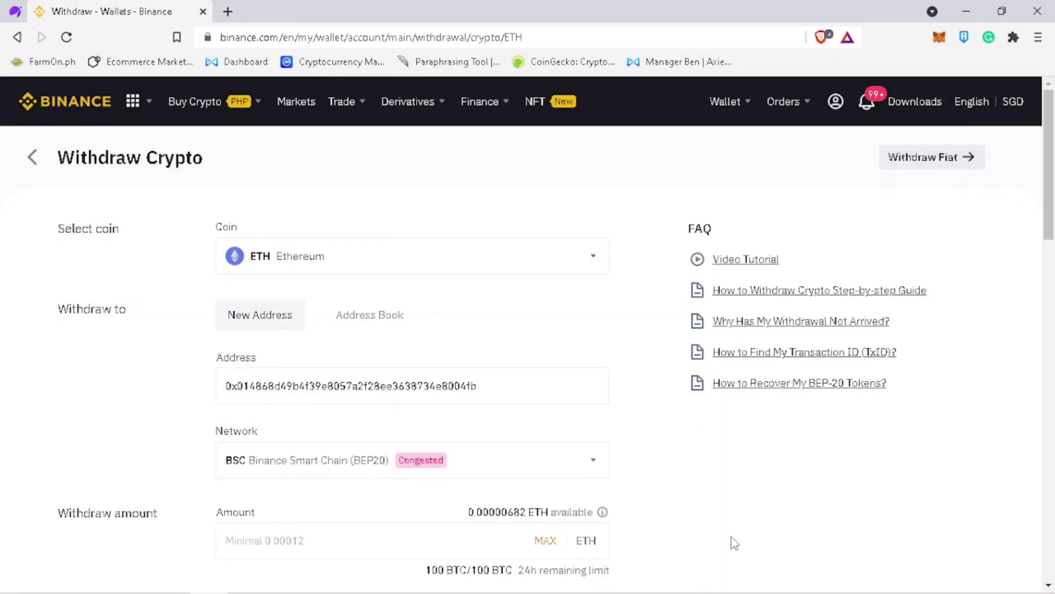
scroll(733, 542, "down", 1)
left_click(388, 462)
type("1")
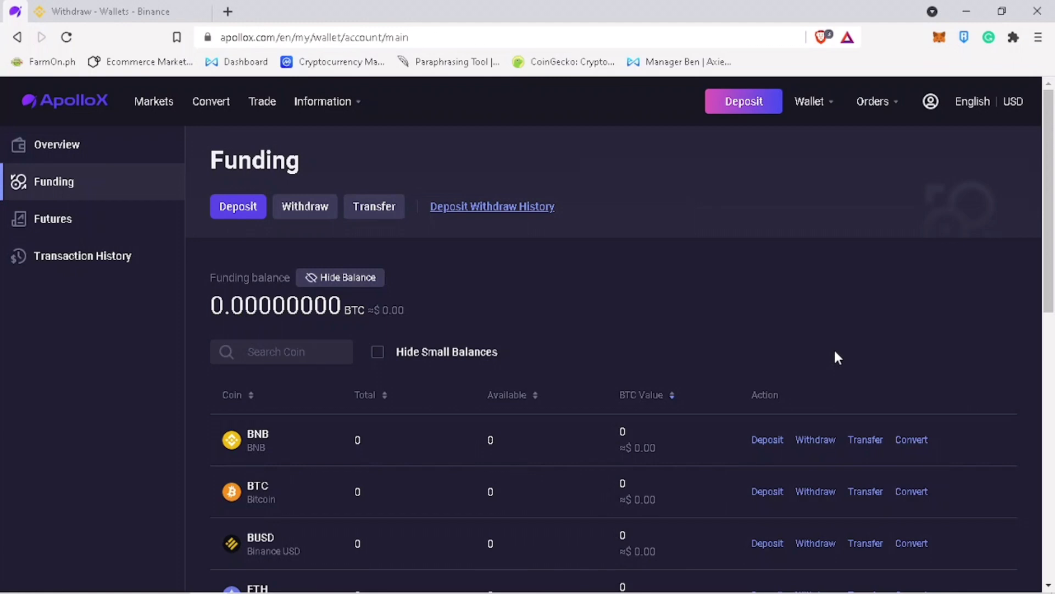
- Open ApolloX's Withdraw Crypto form from the Funding page
left_click(321, 213)
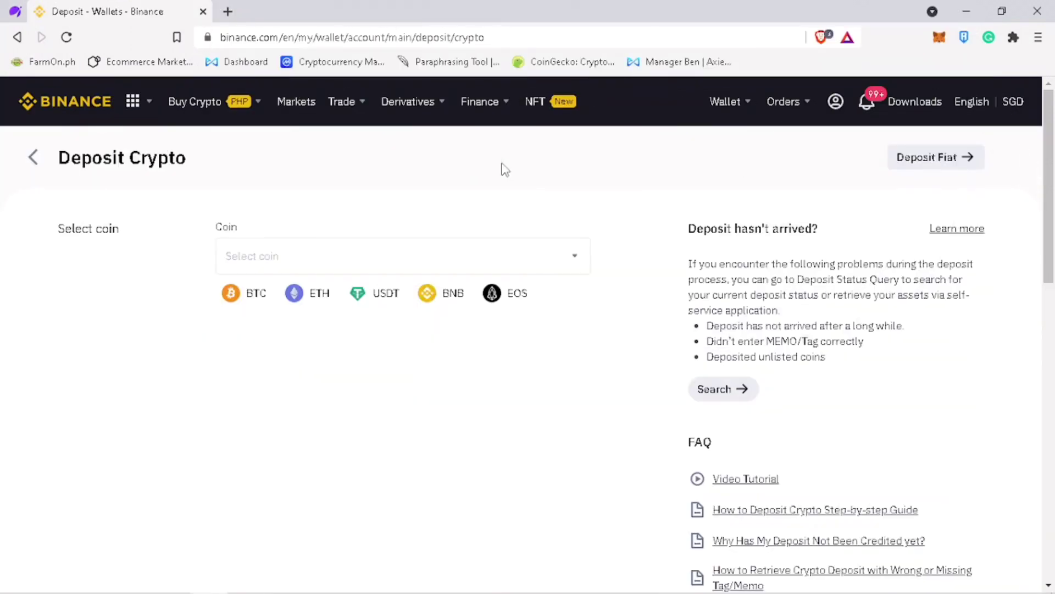
- Copy Binance's BTC deposit address for the BSC (BEP20) network
left_click(245, 295)
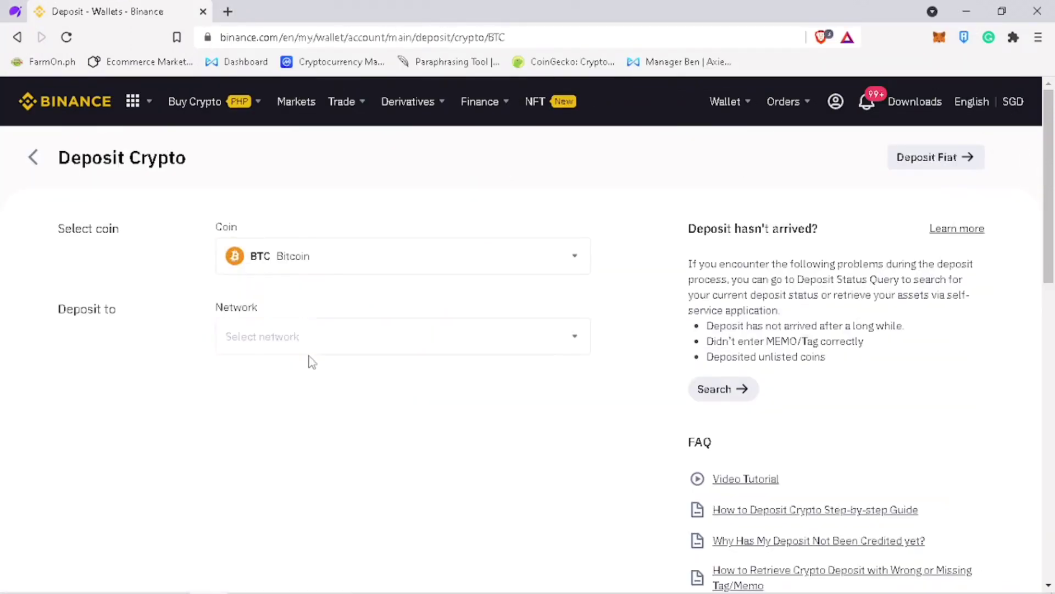
left_click(254, 336)
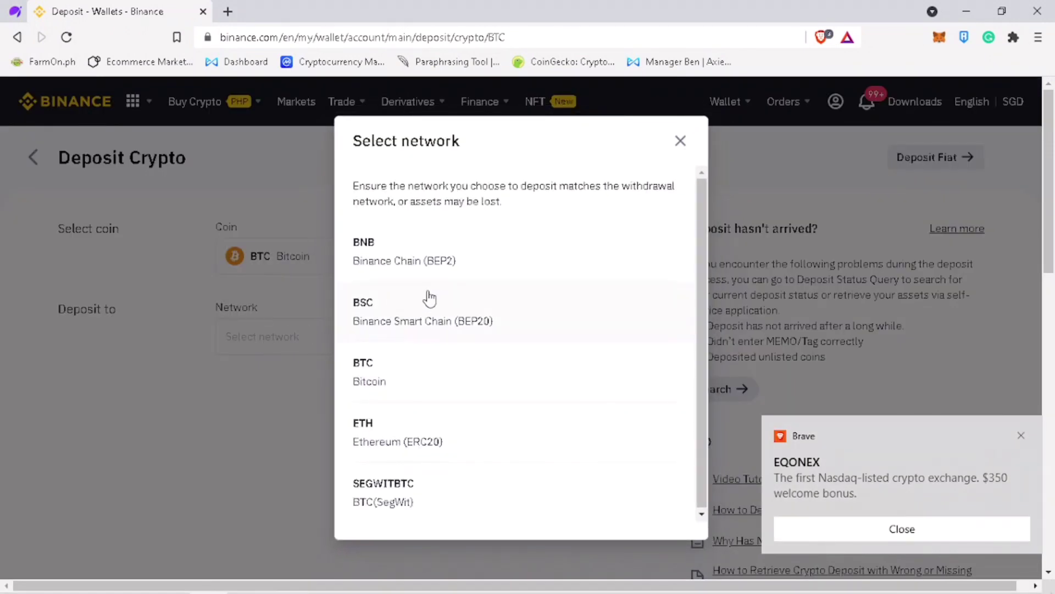
left_click(430, 333)
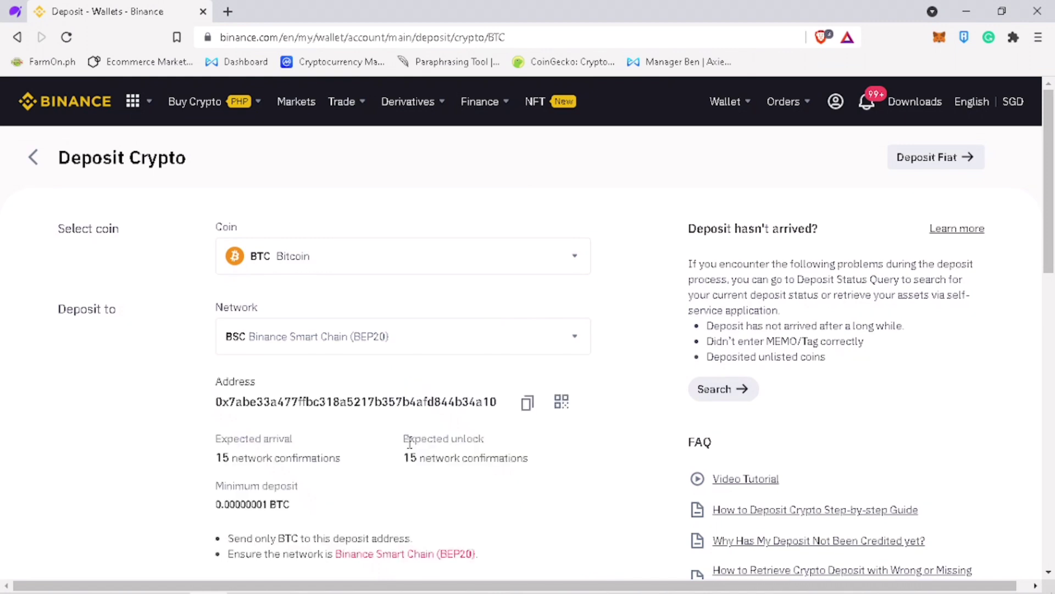
left_click(529, 407)
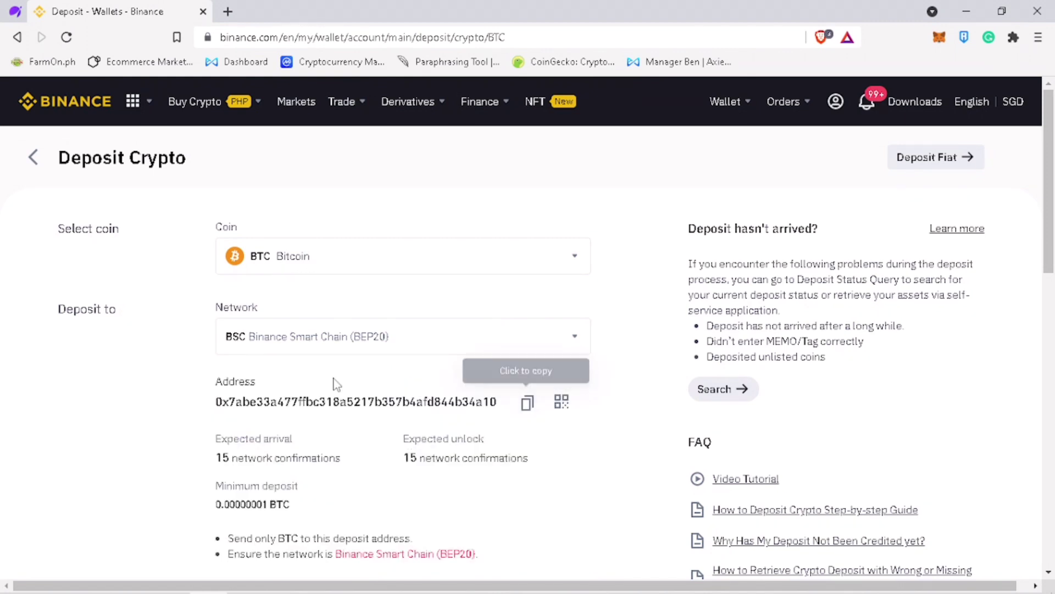
- Paste the BTC address into ApolloX's withdrawal and choose Binance Smart Chain (BEP20)
left_click(16, 14)
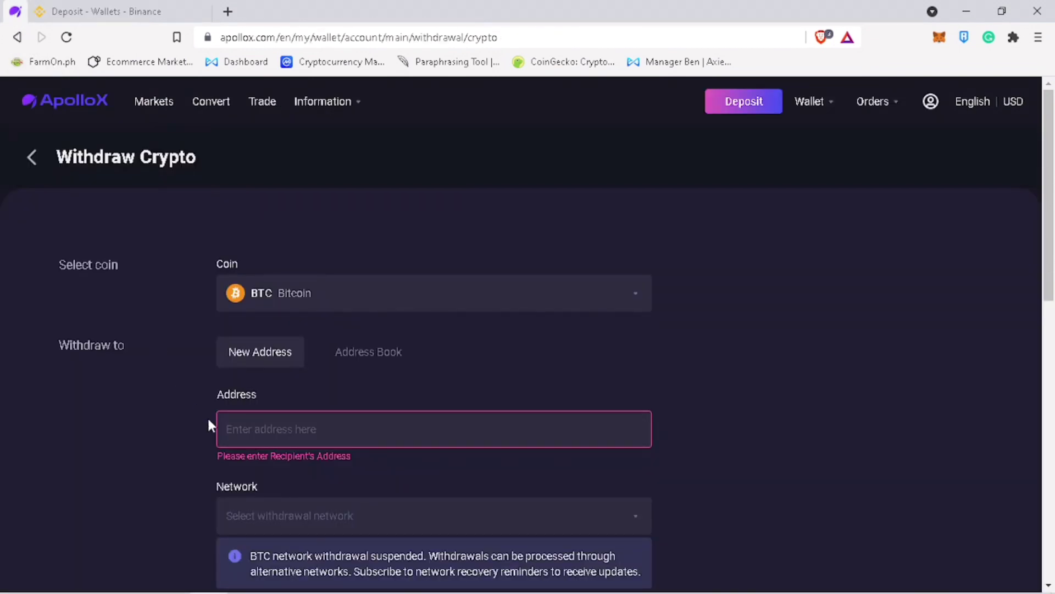
right_click(276, 437)
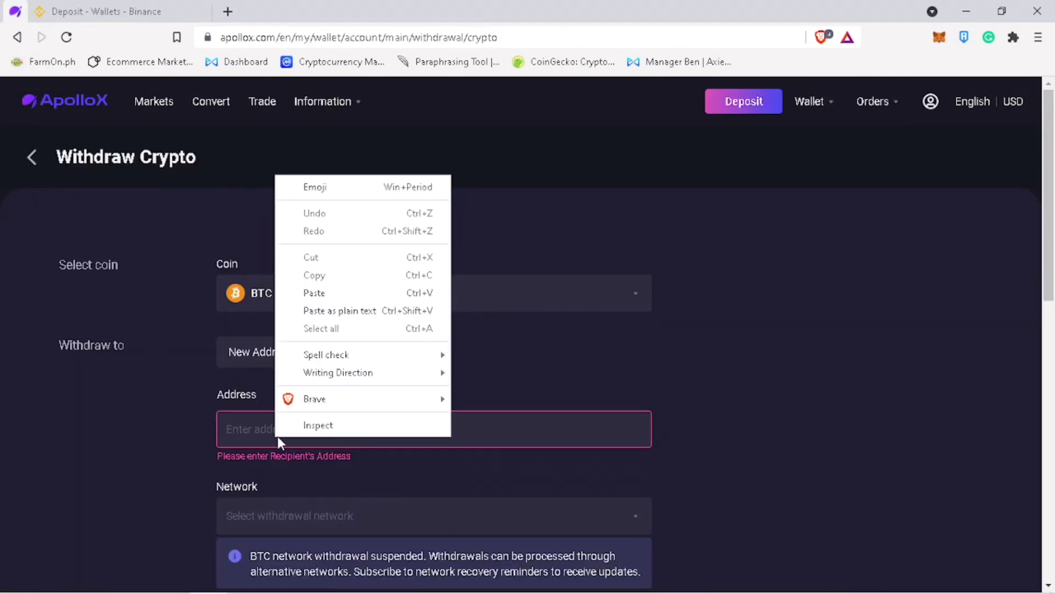
left_click(334, 293)
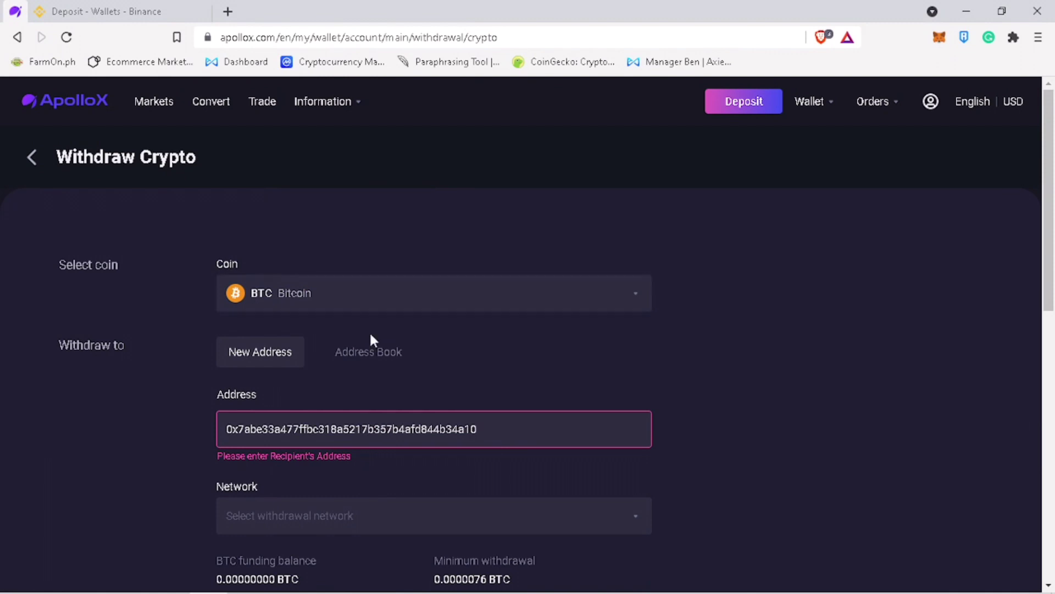
scroll(497, 391, "down", 1)
scroll(477, 438, "up", 1)
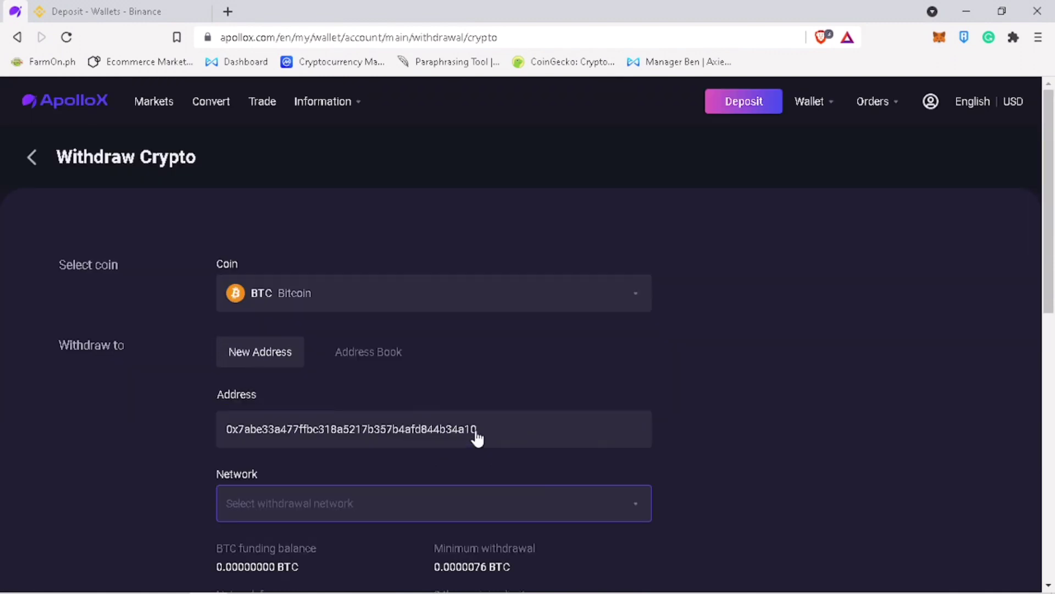
left_click(450, 502)
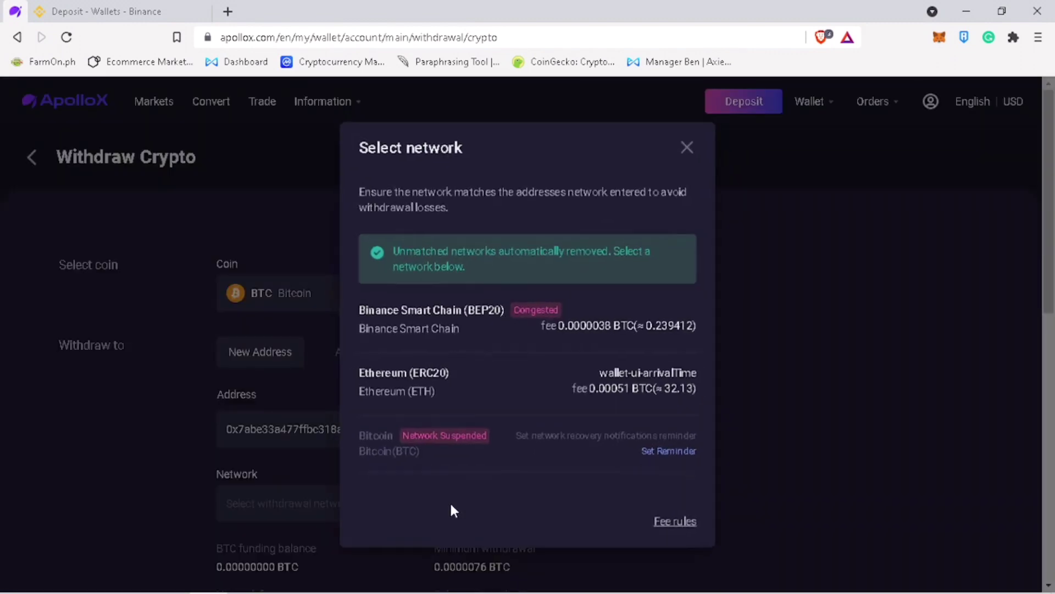
left_click(502, 341)
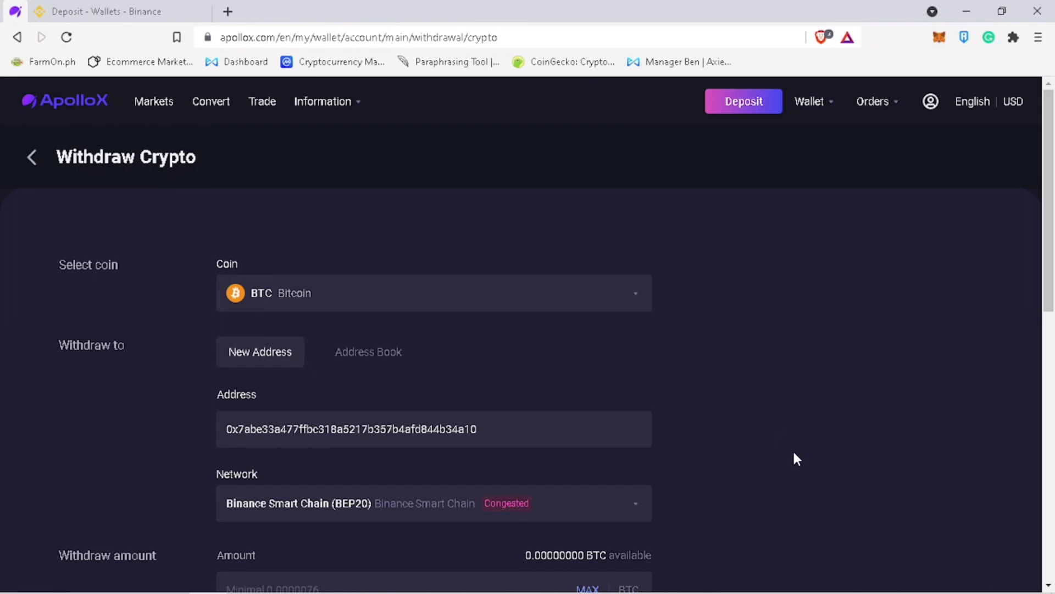
- Enter a BTC withdrawal amount of 1, then switch the withdrawal coin to BNB
scroll(793, 449, "down", 2)
left_click(362, 436)
type("1")
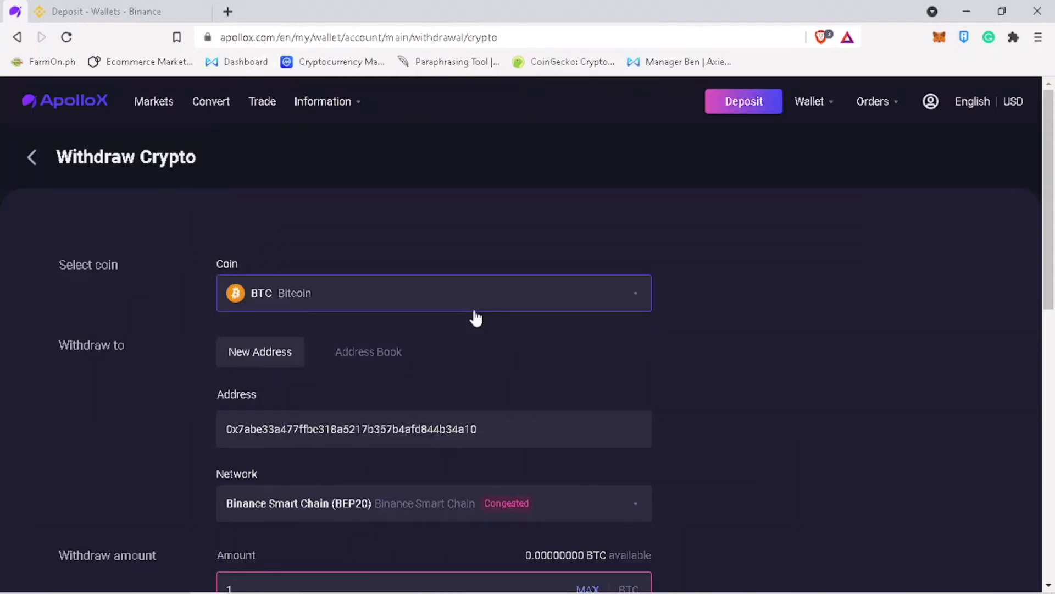
left_click(475, 311)
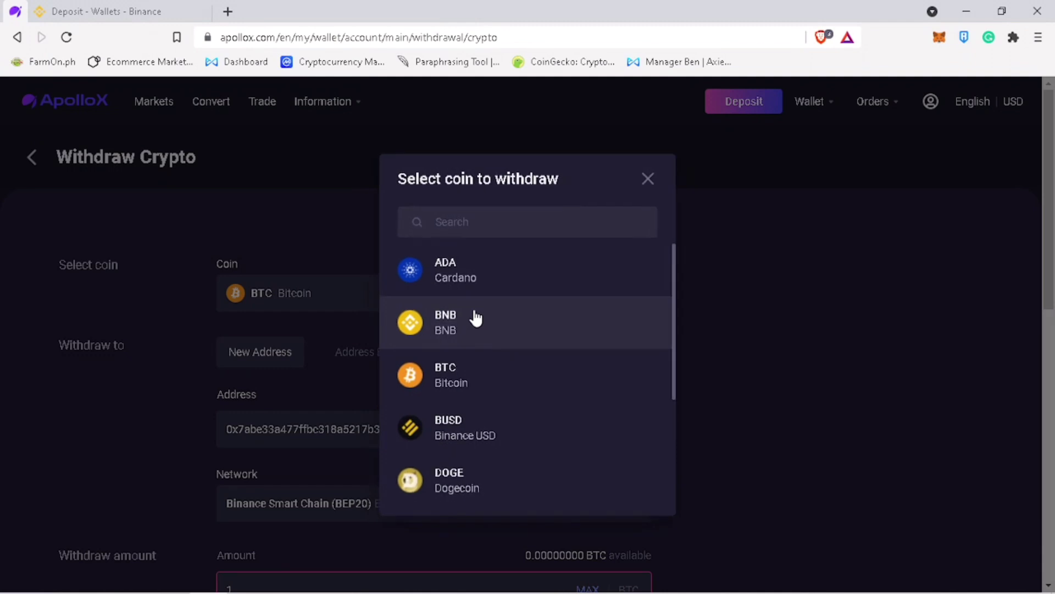
left_click(475, 318)
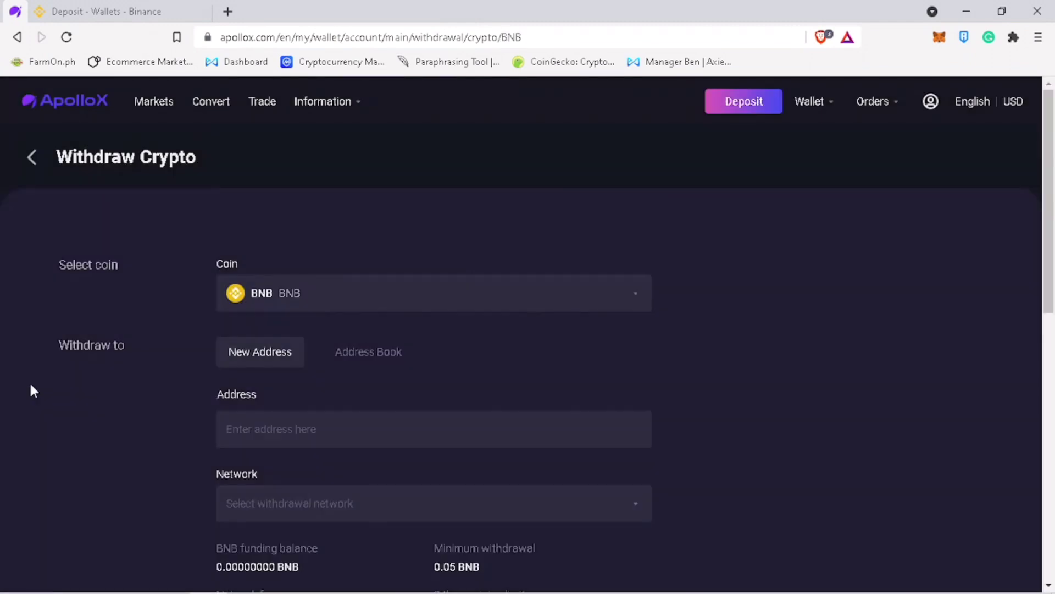
- Copy Binance's BNB deposit address for the BSC (BEP20) network
left_click(162, 8)
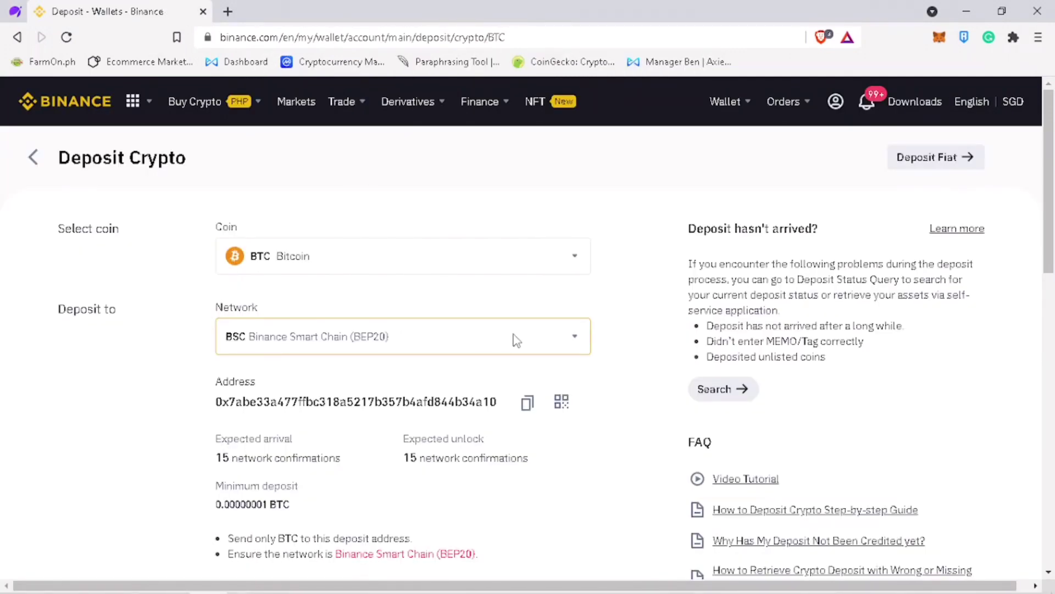
left_click(531, 274)
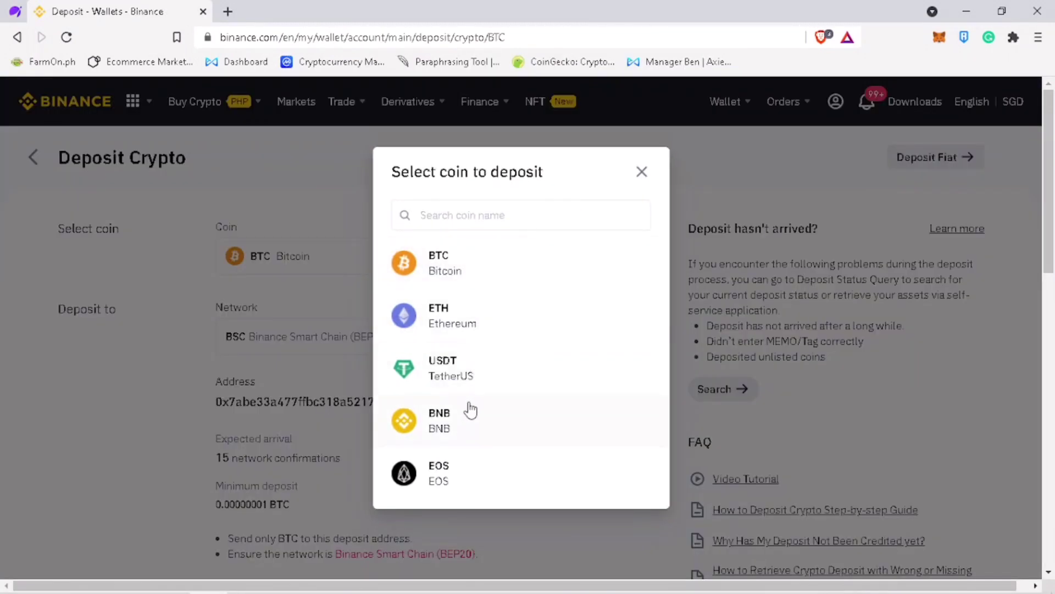
left_click(467, 425)
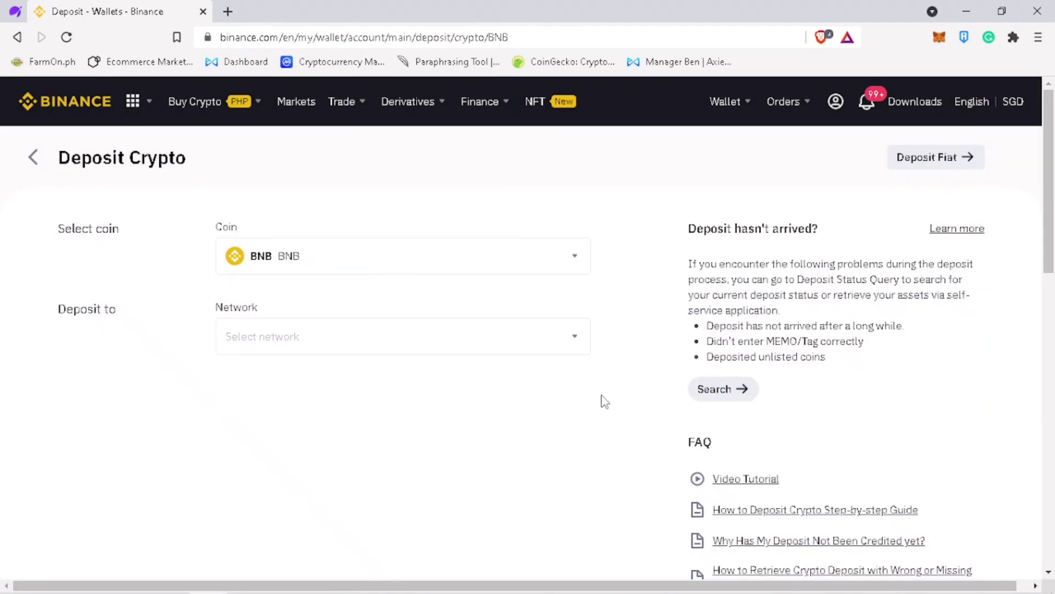
left_click(555, 345)
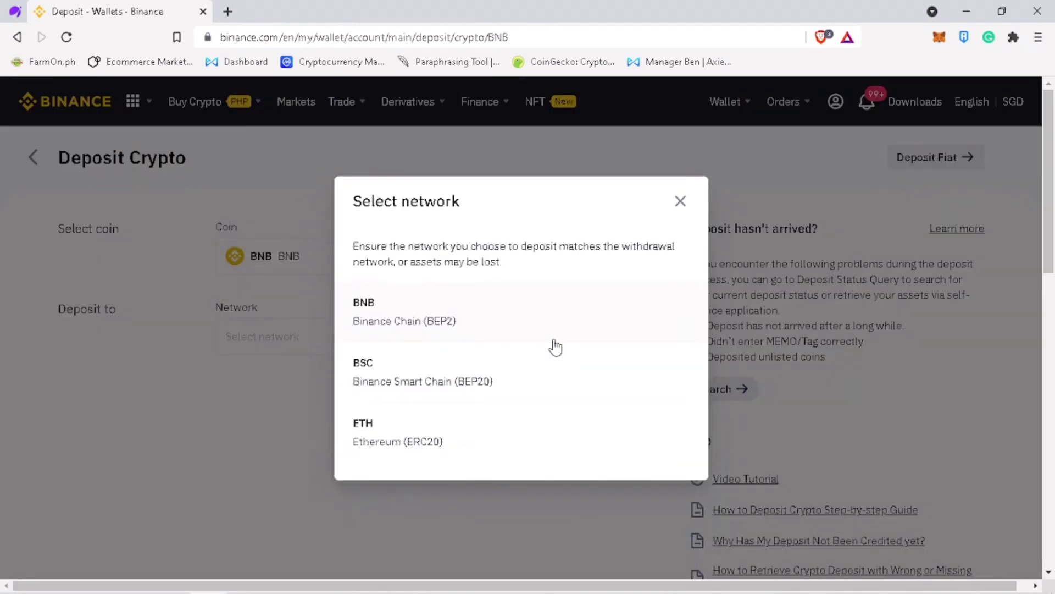
left_click(401, 383)
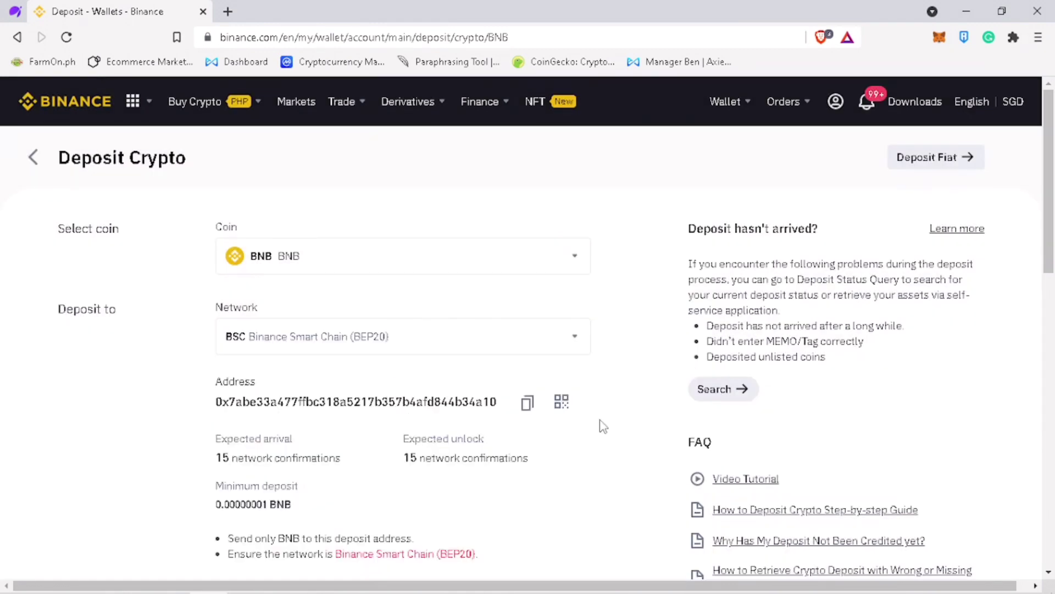
left_click(527, 403)
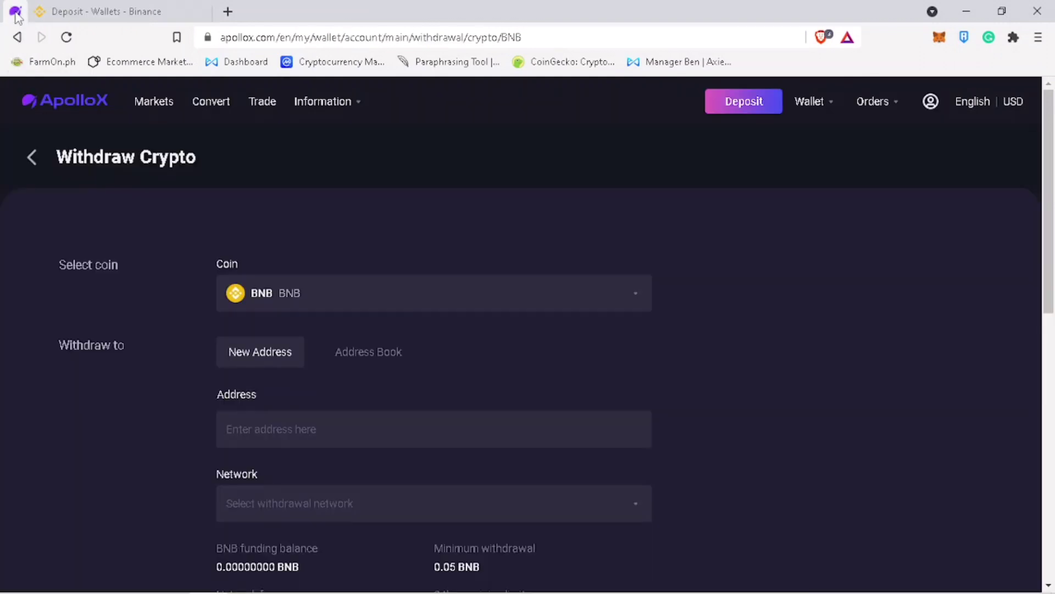
- Paste the BNB deposit address into ApolloX's withdrawal and enter an amount of 1
left_click(324, 436)
right_click(324, 435)
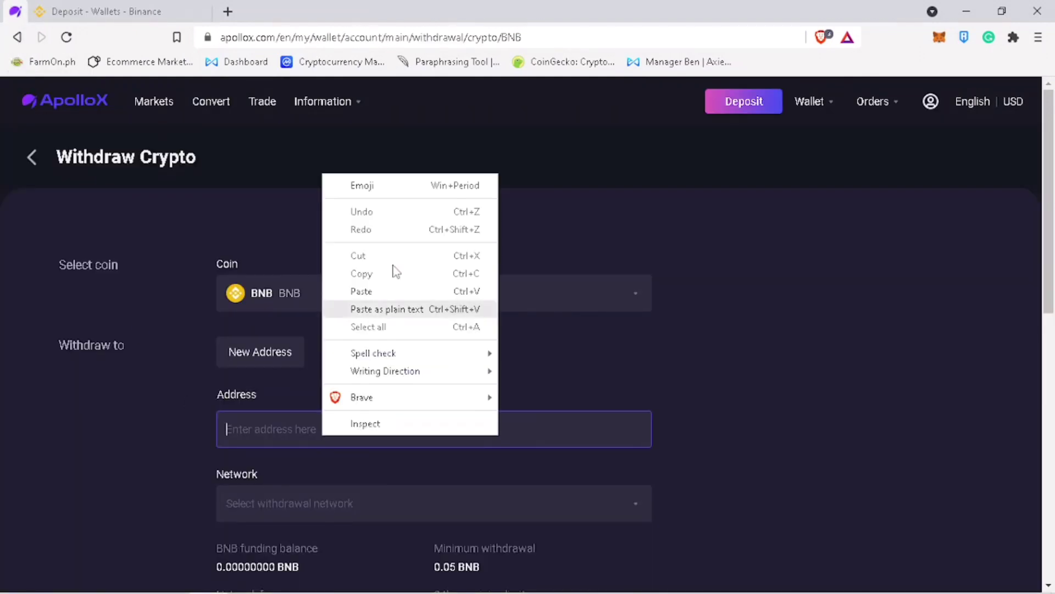
left_click(370, 292)
scroll(838, 468, "down", 3)
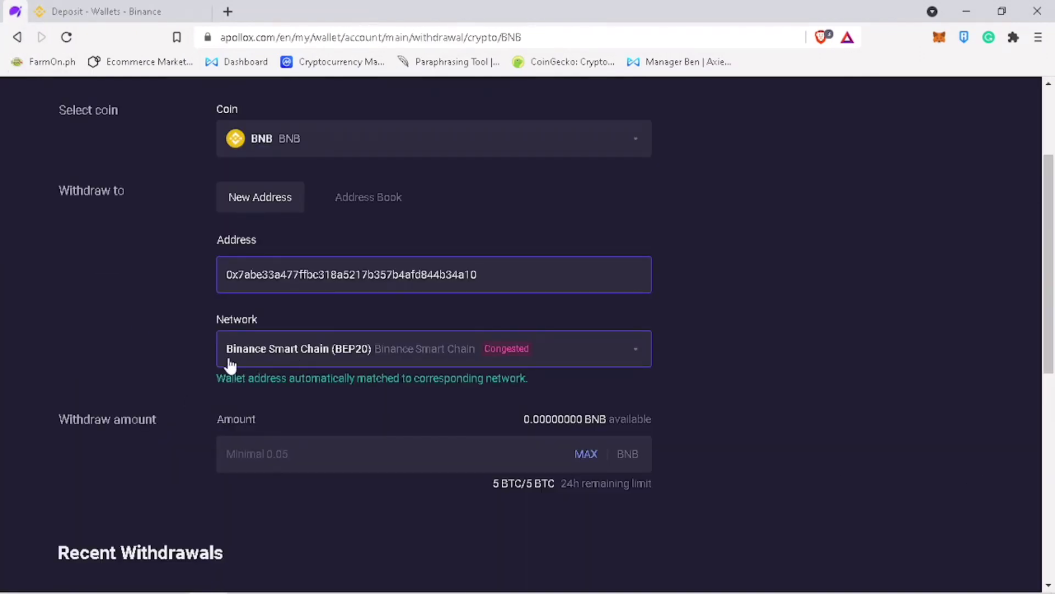
left_click(266, 459)
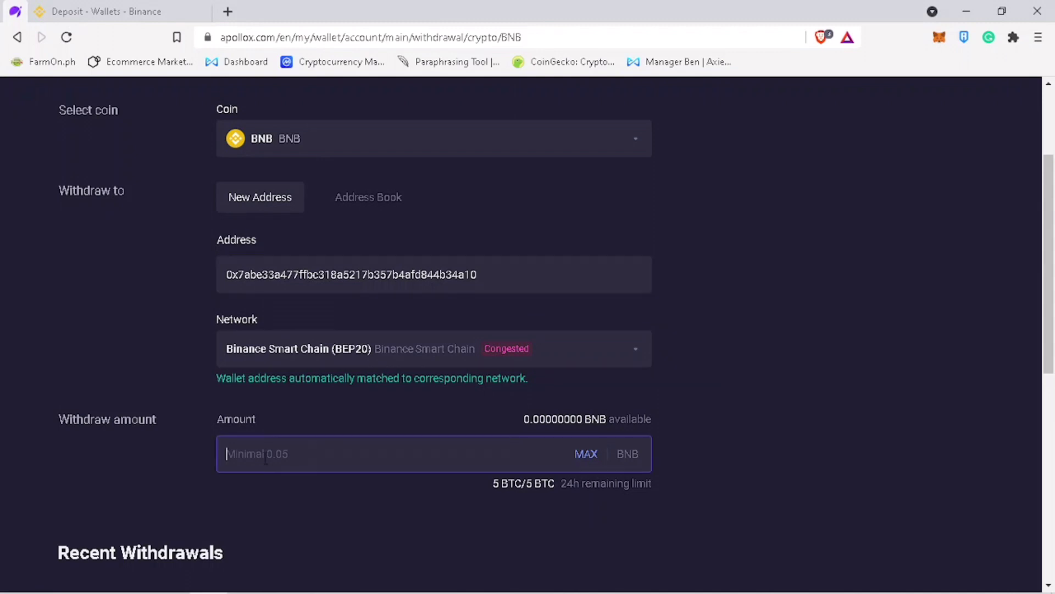
type("1")
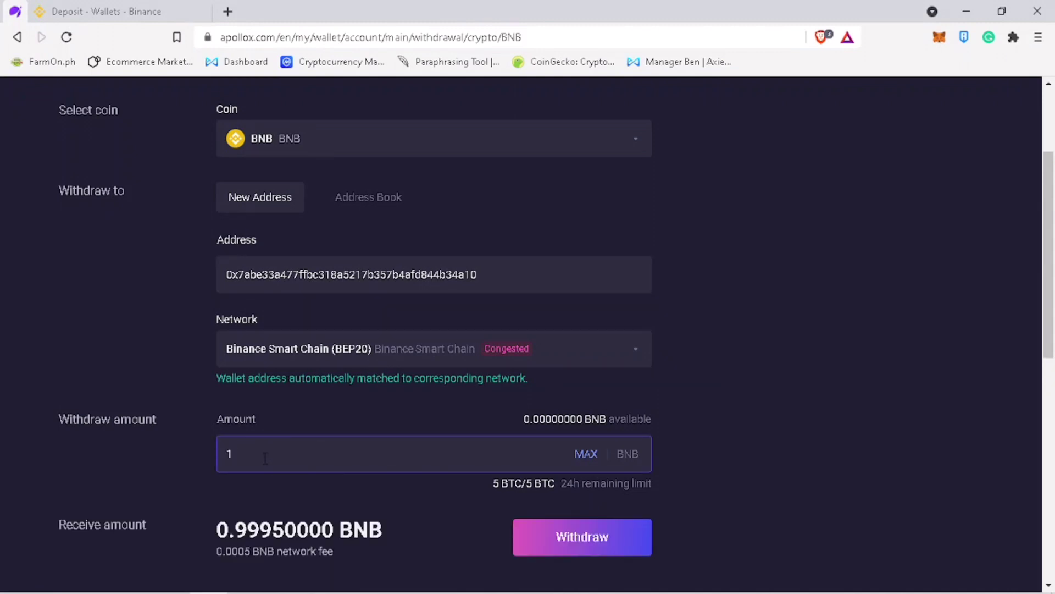